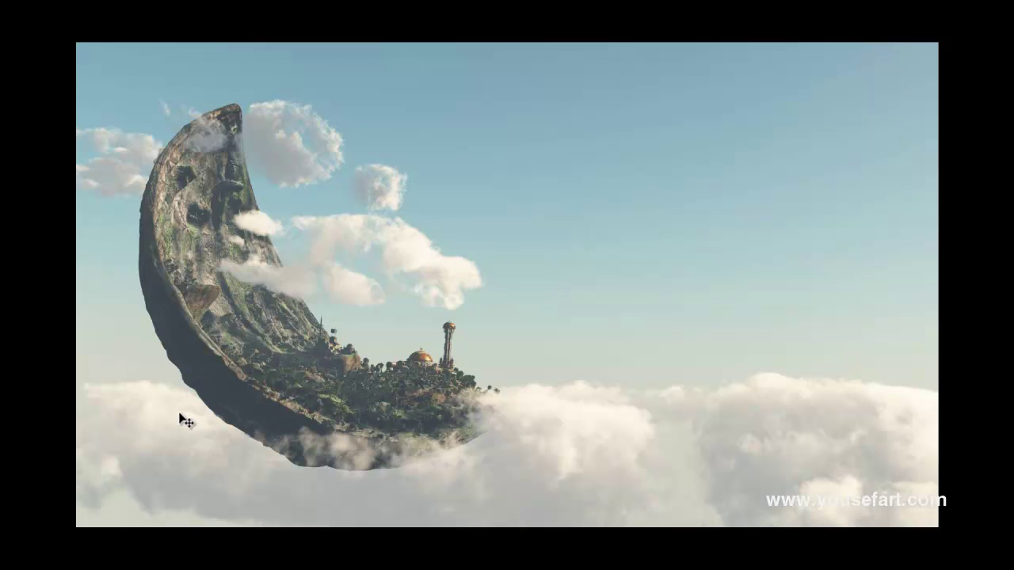
- Switch to Windows Photo Viewer showing the copper 3D calligraphy render word_010031
key(alt+Tab)
key(alt+Tab)
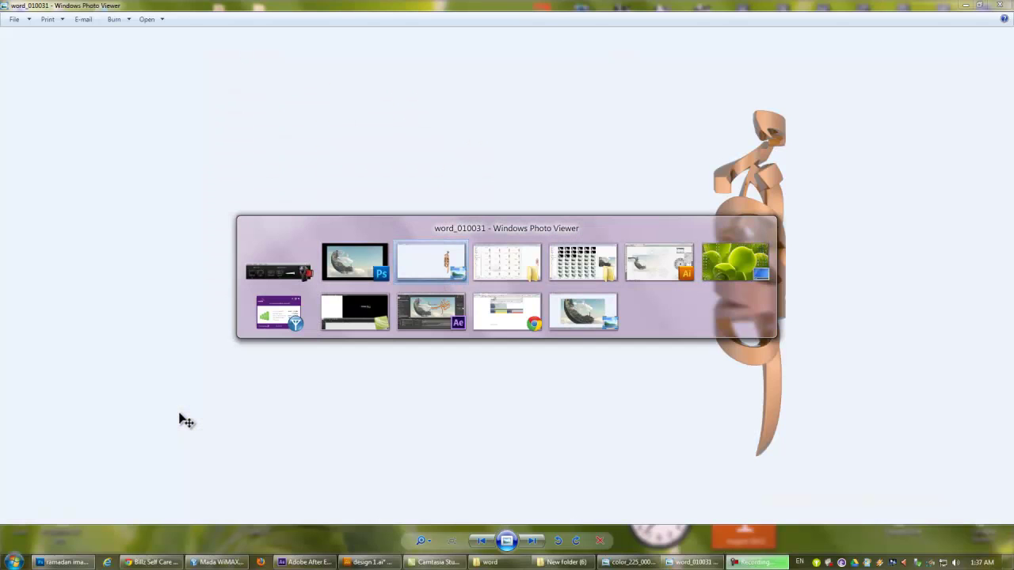
key(alt+Tab)
key(alt+Tab)
key(alt+Tab)
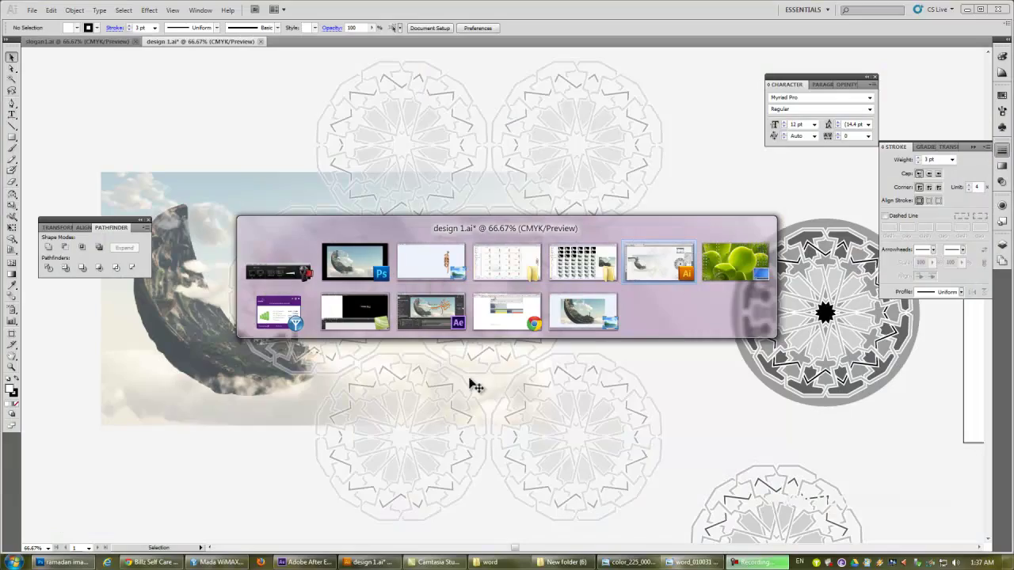
click(559, 321)
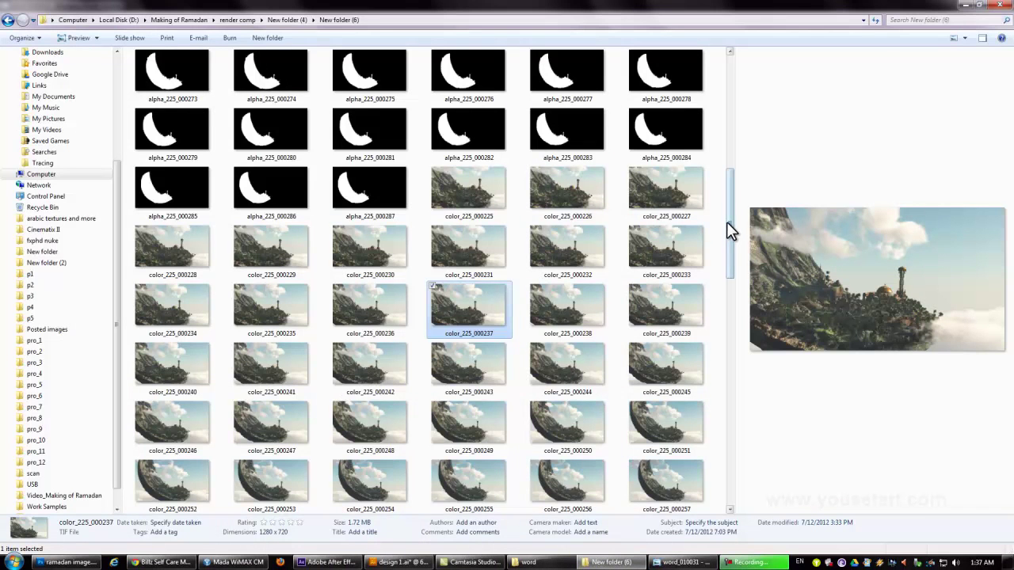
mouse_move(727, 222)
mouse_down()
mouse_move(733, 186)
mouse_move(722, 425)
mouse_up()
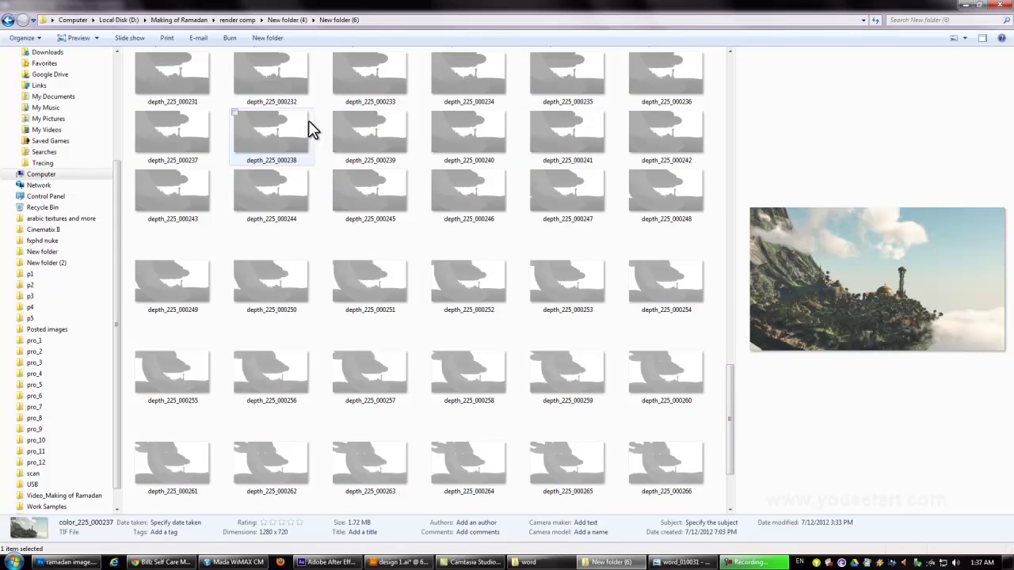
click(560, 564)
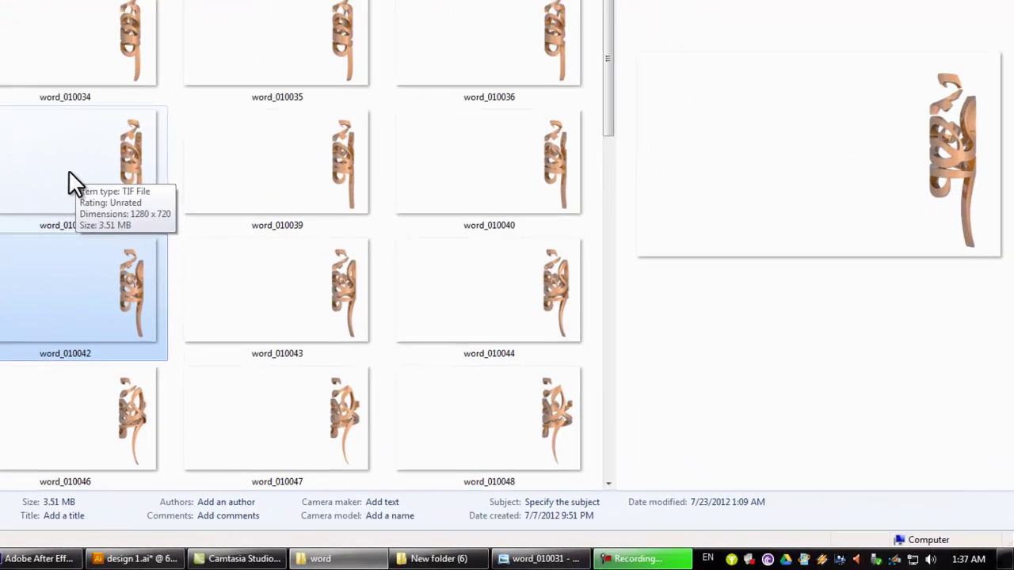
click(337, 292)
click(487, 559)
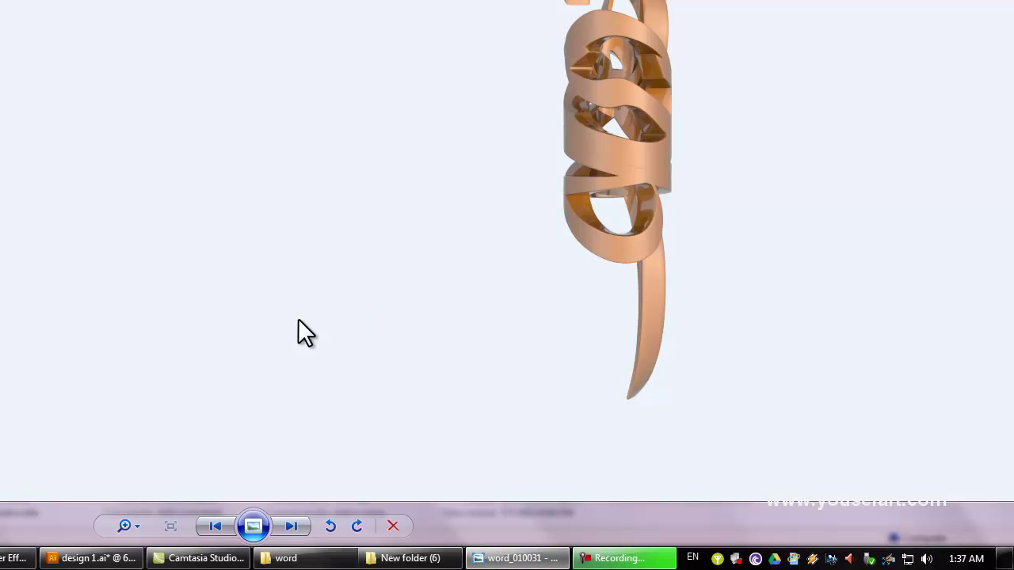
- Step forward through the calligraphy render frames from word_010031 toward word_010053
click(290, 527)
click(290, 528)
click(288, 529)
click(288, 530)
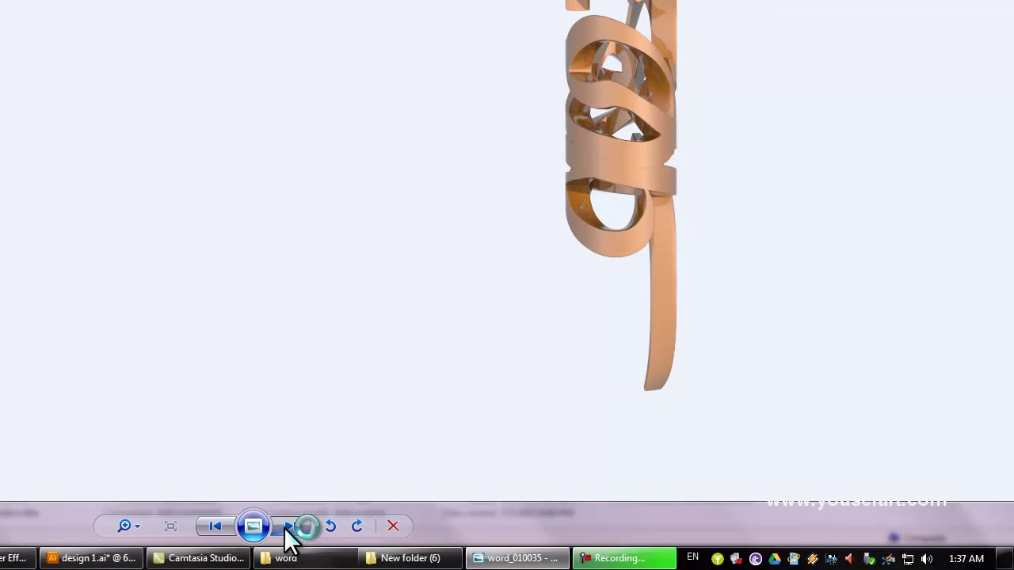
click(290, 528)
click(290, 527)
click(289, 527)
click(290, 528)
click(290, 528)
click(290, 528)
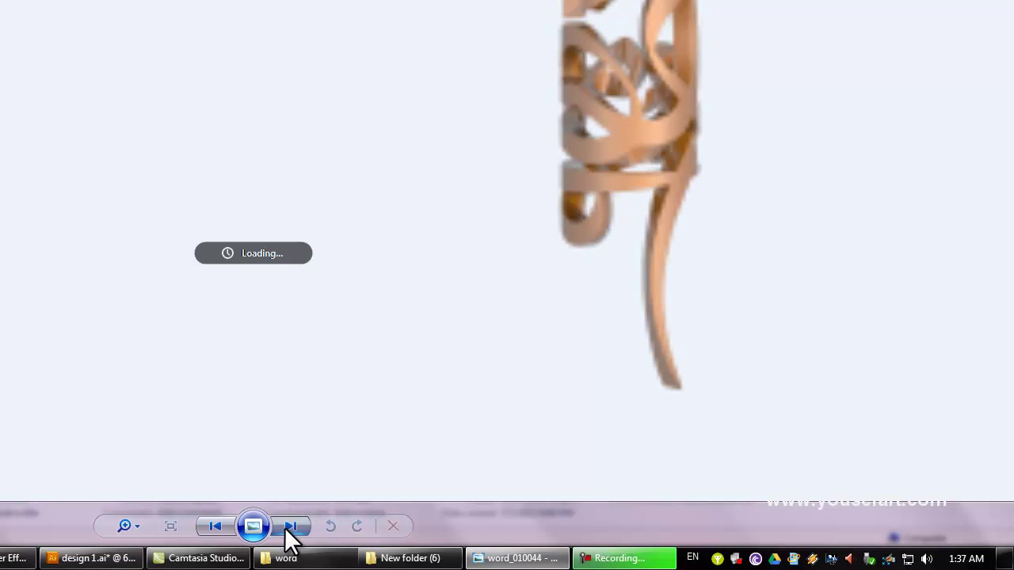
click(290, 527)
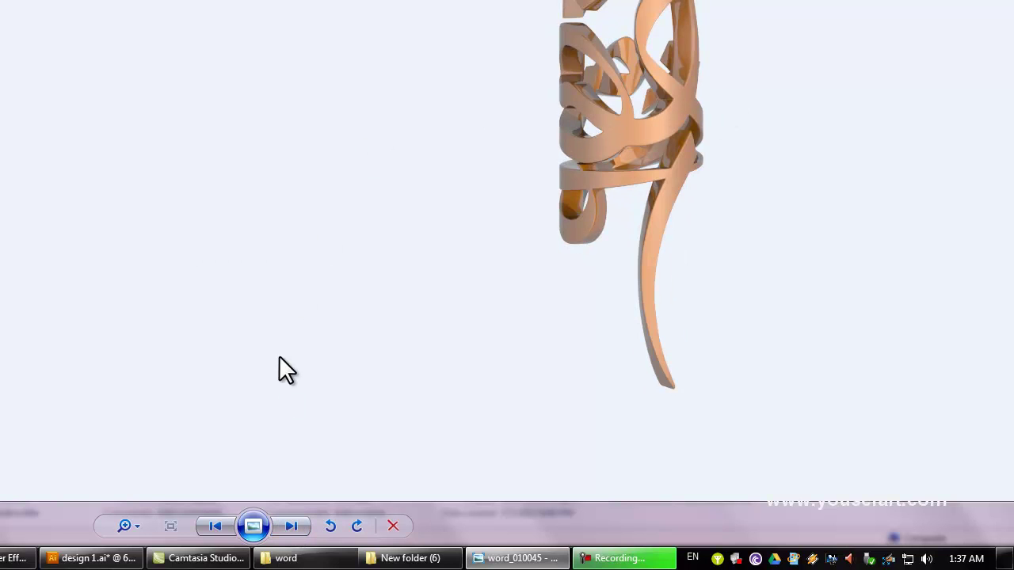
click(292, 527)
click(292, 527)
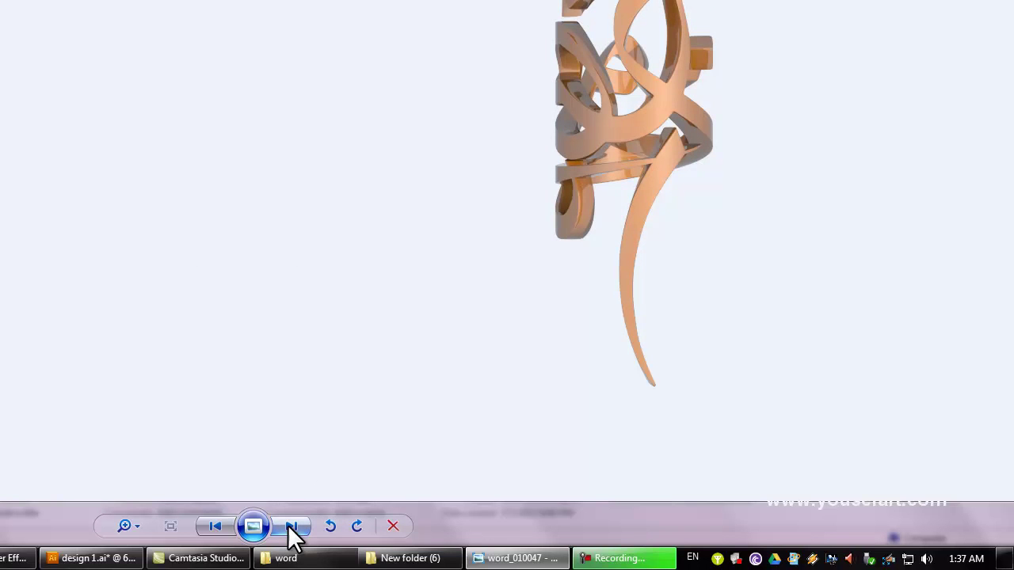
click(292, 528)
click(291, 528)
click(291, 527)
click(291, 528)
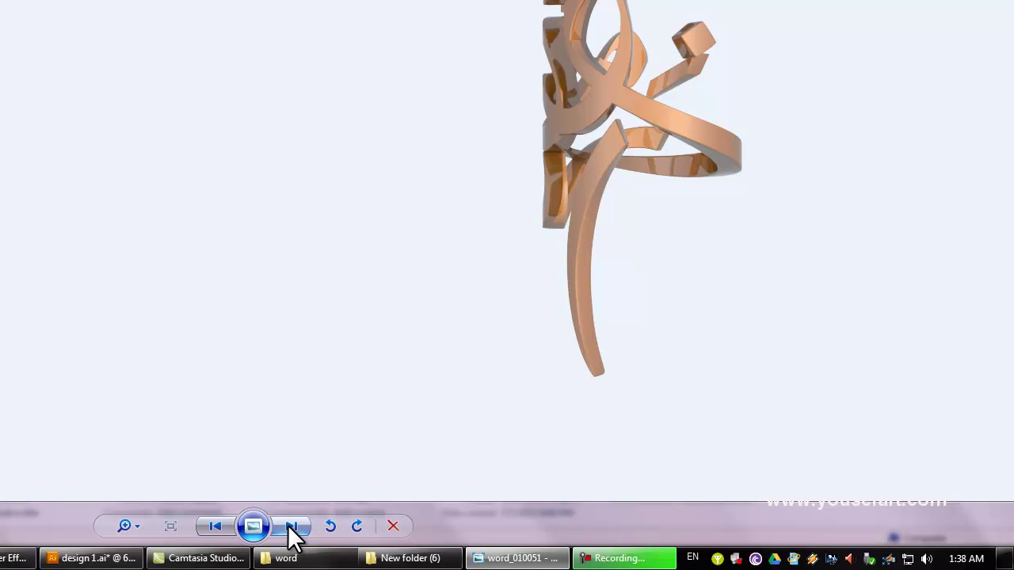
double_click(290, 526)
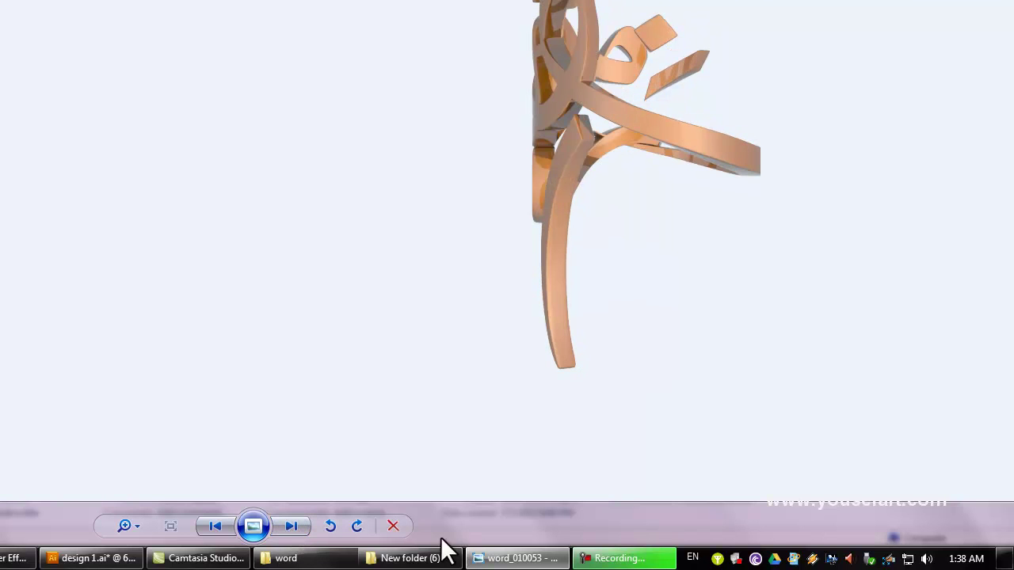
mouse_move(57, 562)
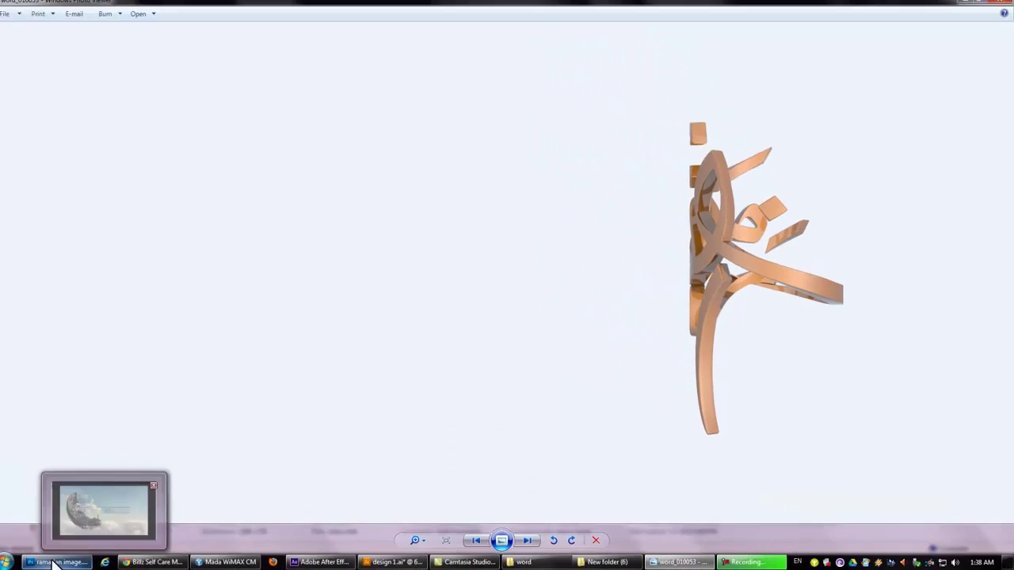
- Bring the Ramadan poster document forward from the taskbar
click(54, 563)
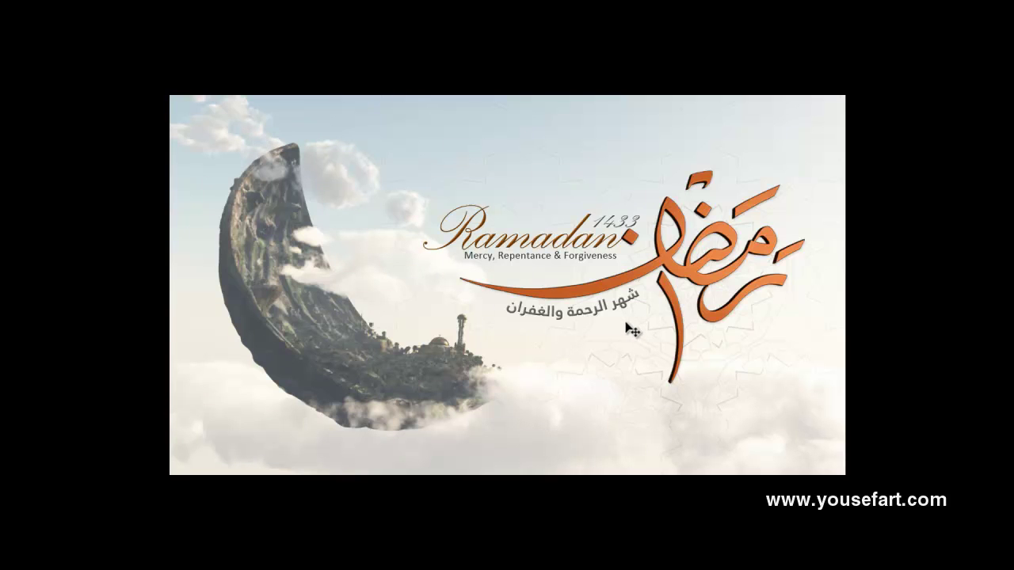
- Show the Layers panel with F7 and toggle the lower Vector Smart Object layers' visibility
key(F7)
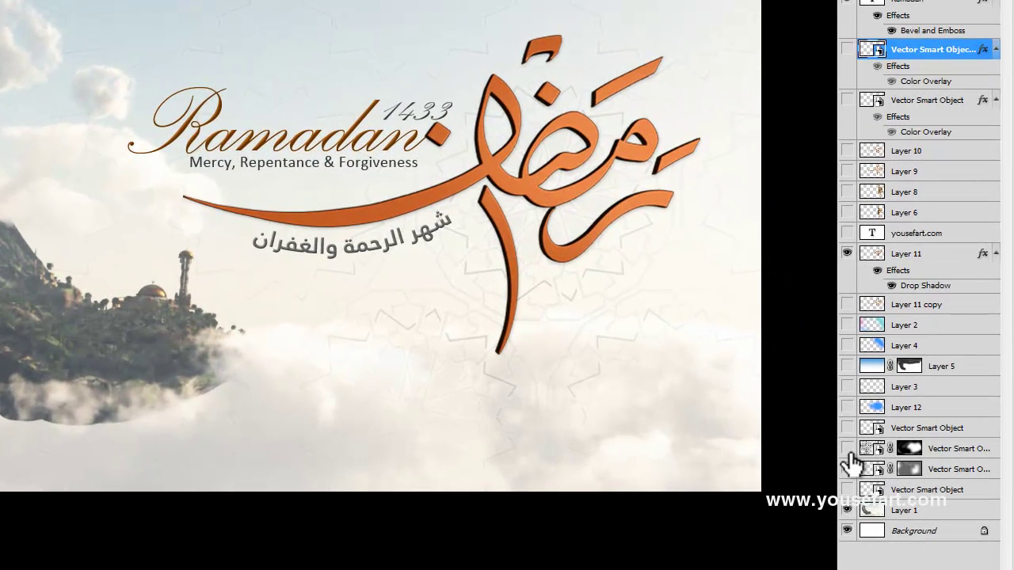
click(846, 449)
click(847, 469)
click(847, 448)
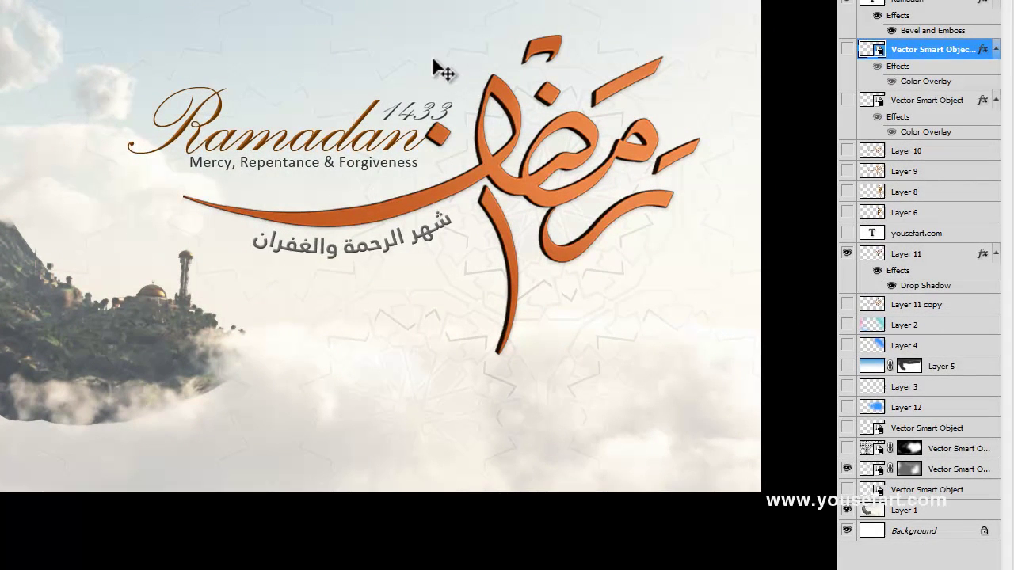
- Compare the poster with and without the geometric pattern layer, leaving the pattern hidden
ctrl+click(460, 54)
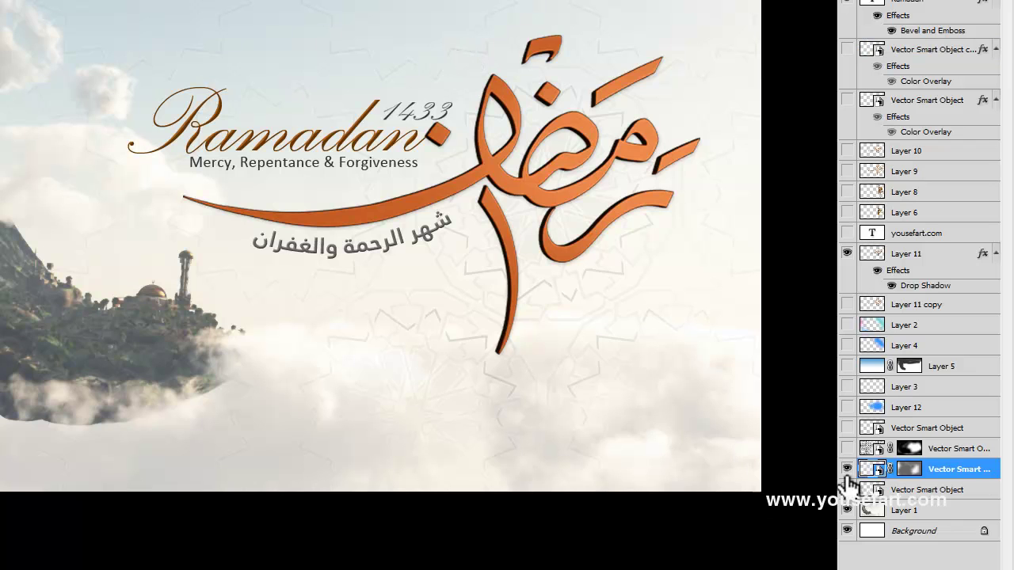
click(846, 469)
click(847, 469)
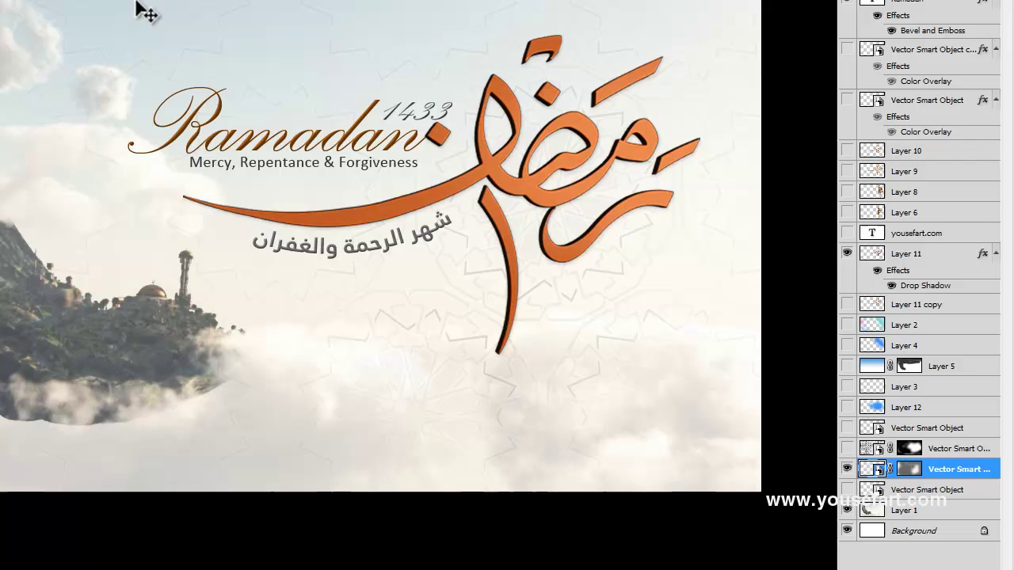
click(847, 448)
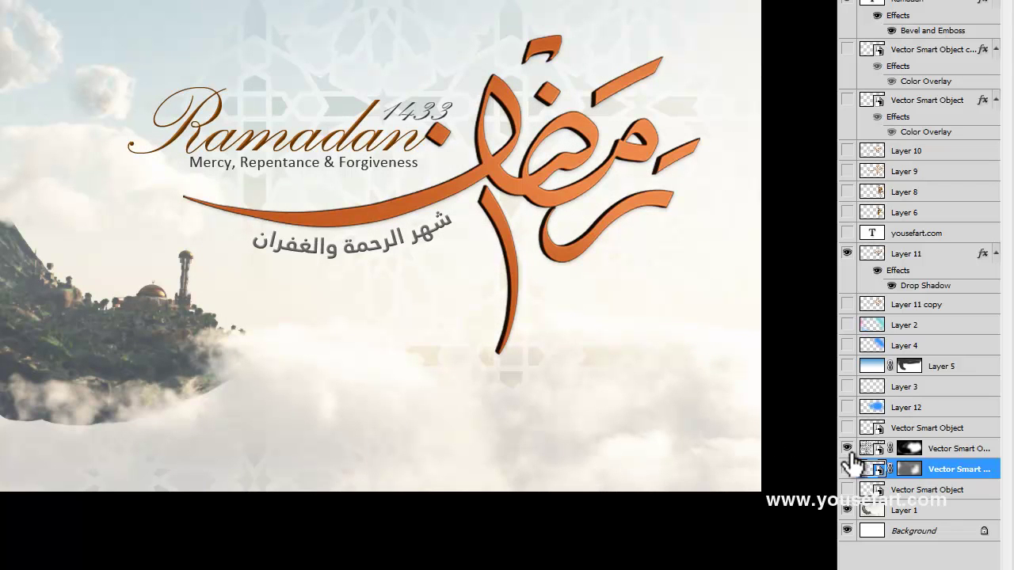
click(847, 448)
click(847, 469)
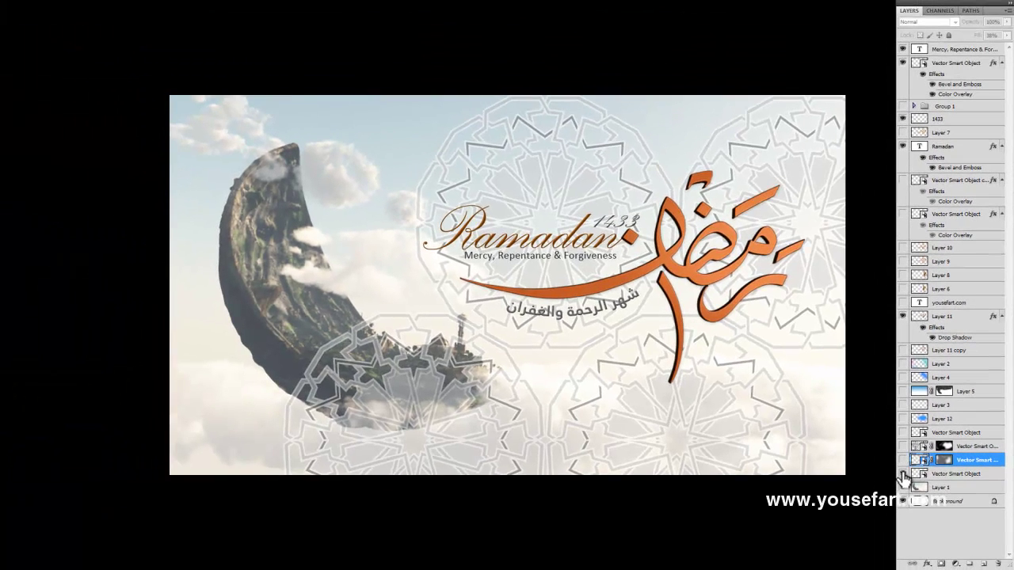
click(902, 474)
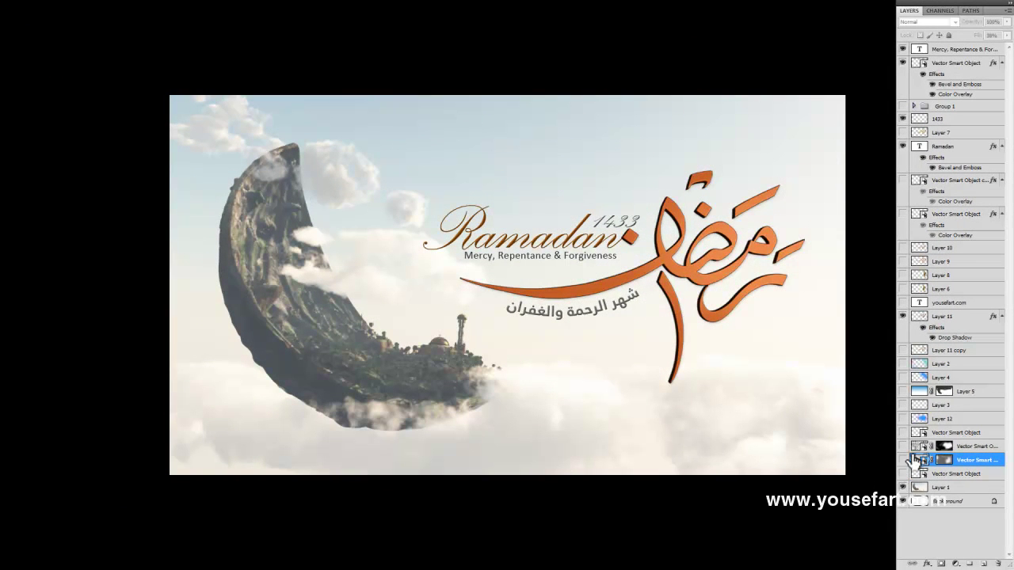
- Make the pattern Vector Smart Object layer visible again
click(903, 460)
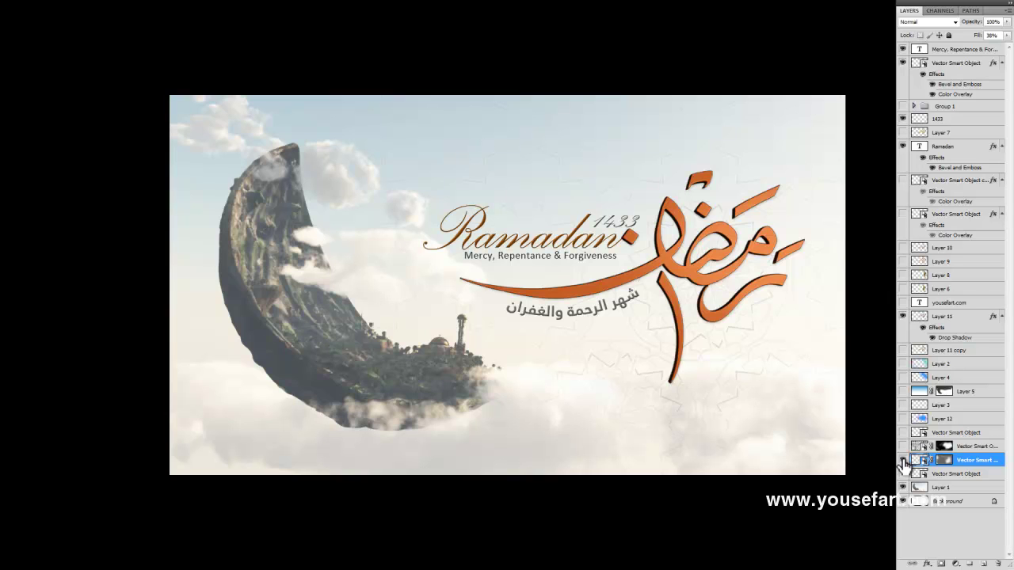
- Compare the subtitle text and Layer 12 glow, then show the line pattern and Layer 5
click(902, 433)
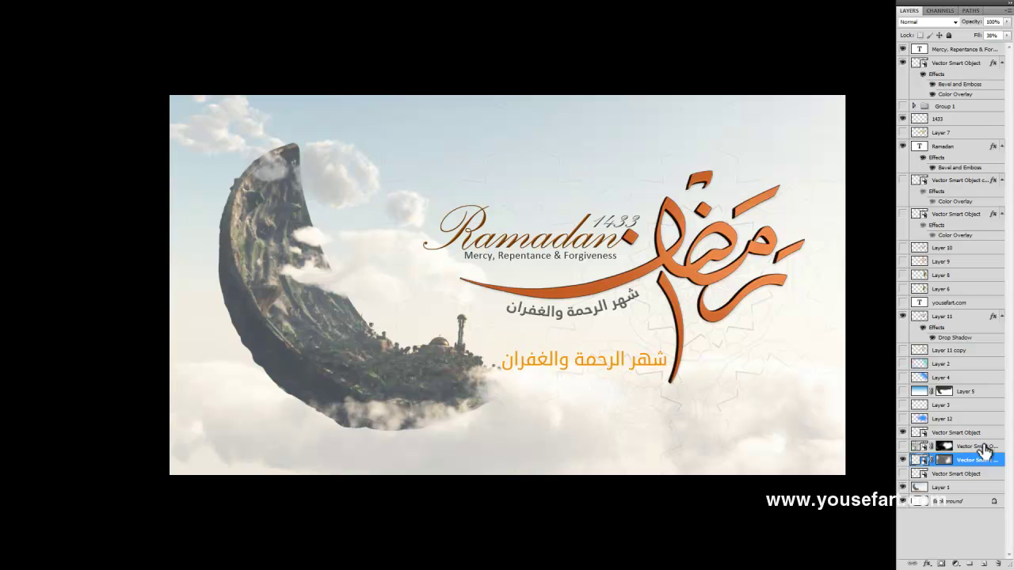
click(903, 434)
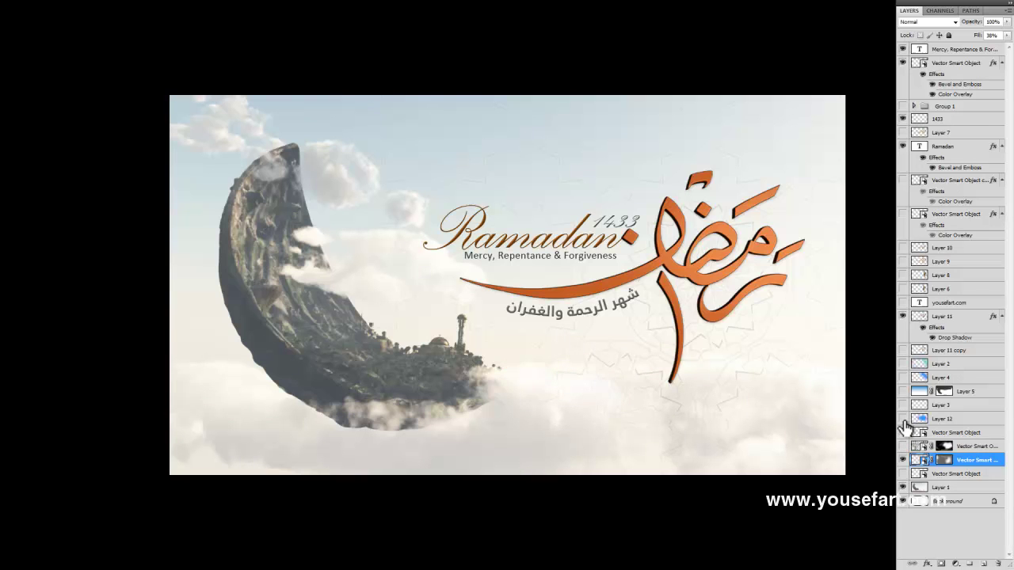
click(903, 420)
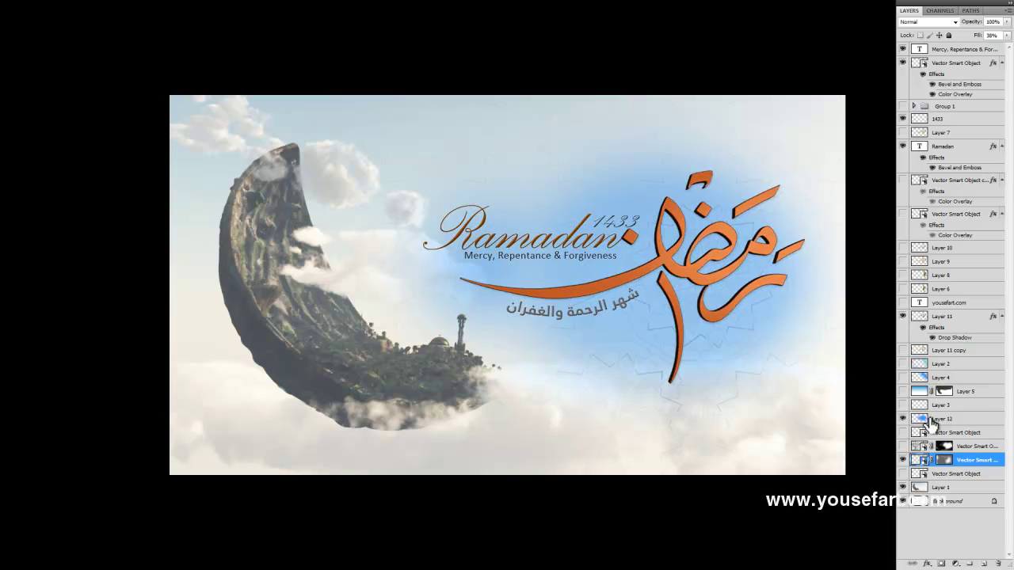
click(931, 420)
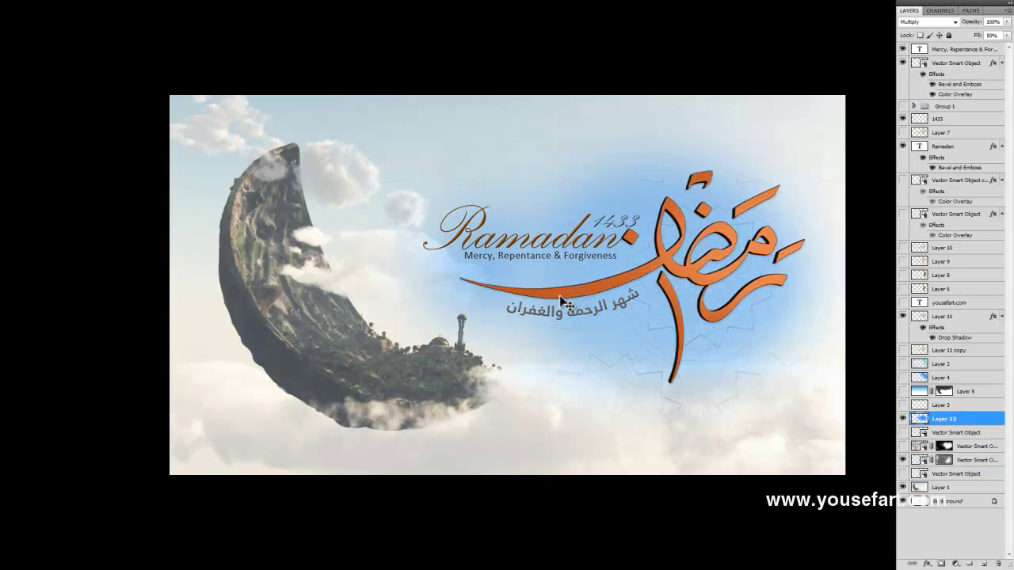
click(902, 419)
click(903, 405)
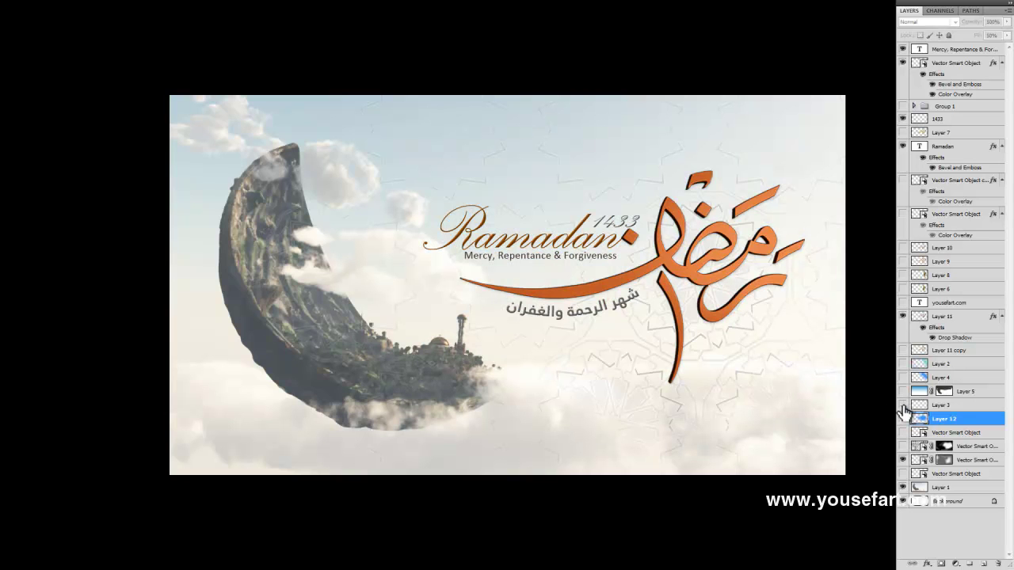
click(903, 391)
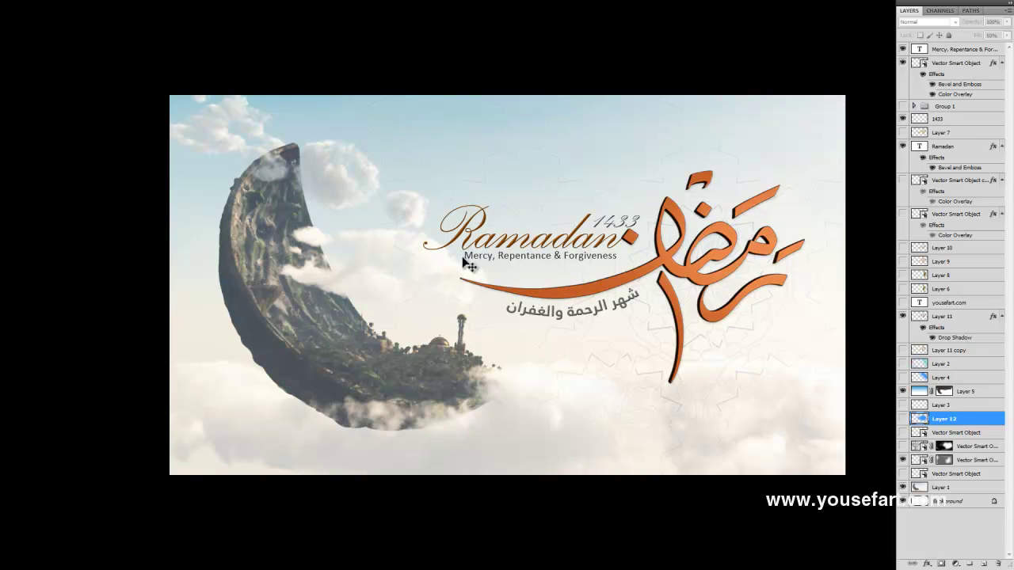
- Compare the Layer 5 and Layer 4 sky tints, then show and select Layer 2
click(903, 391)
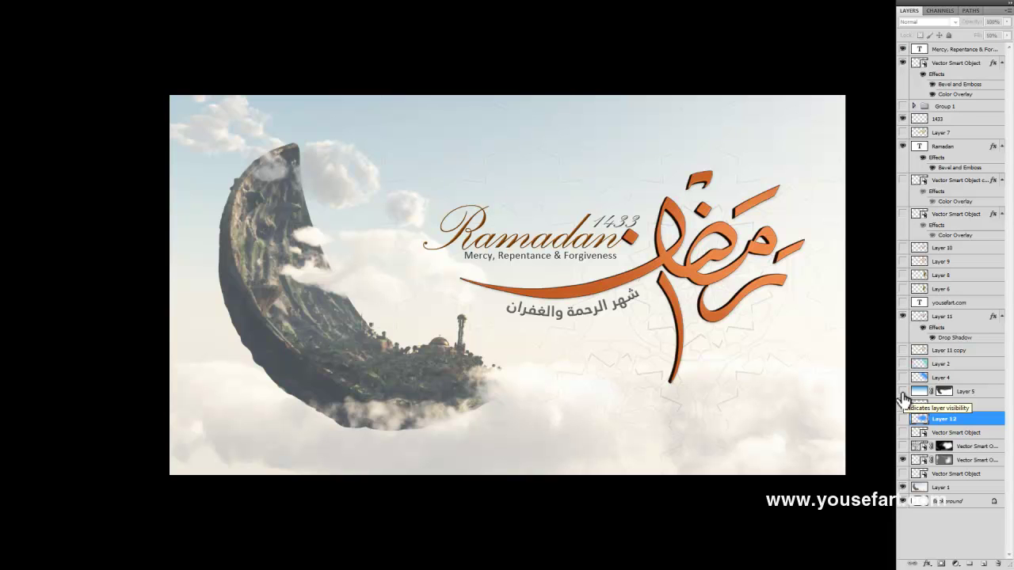
click(902, 392)
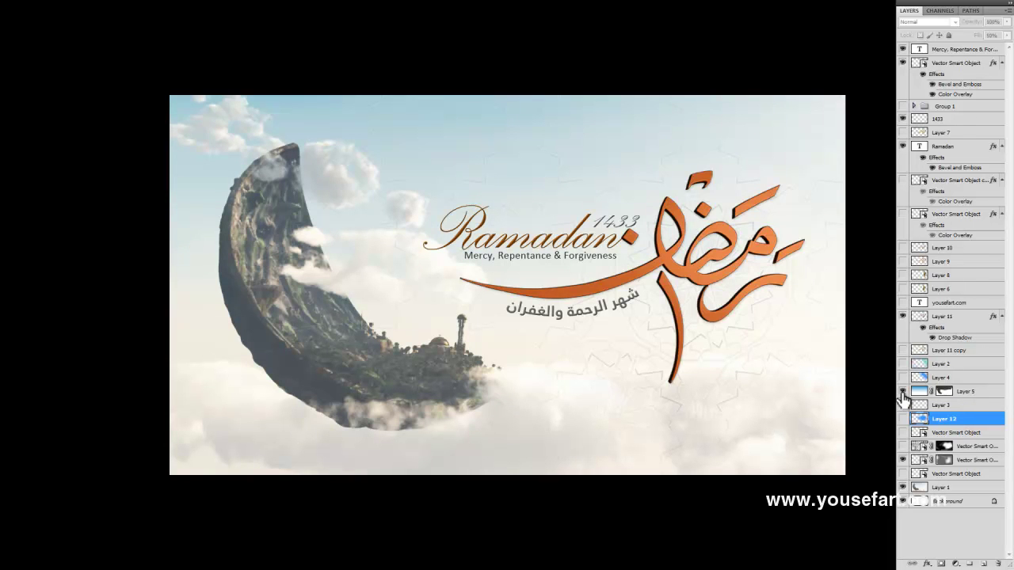
click(902, 377)
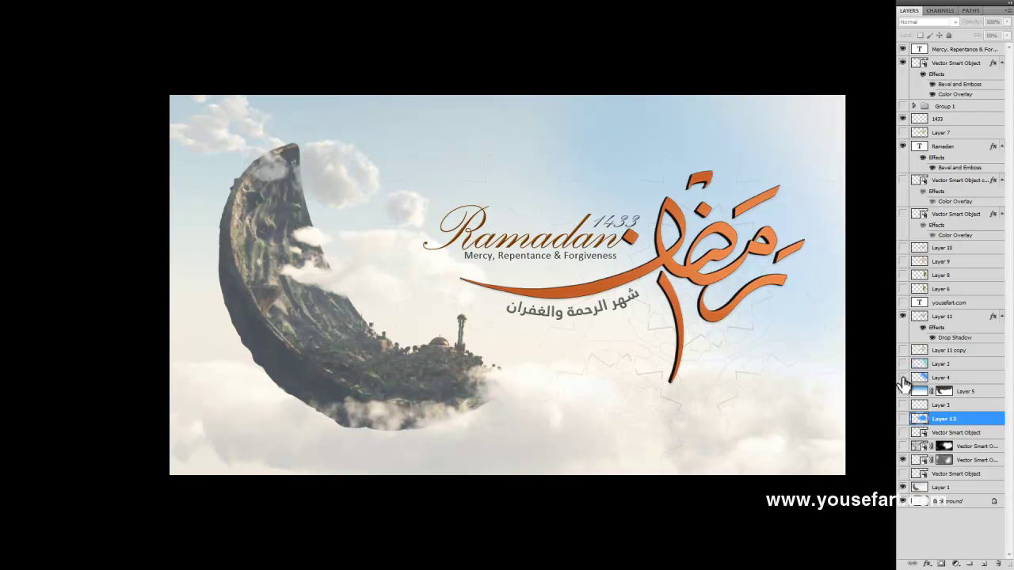
click(903, 378)
click(903, 365)
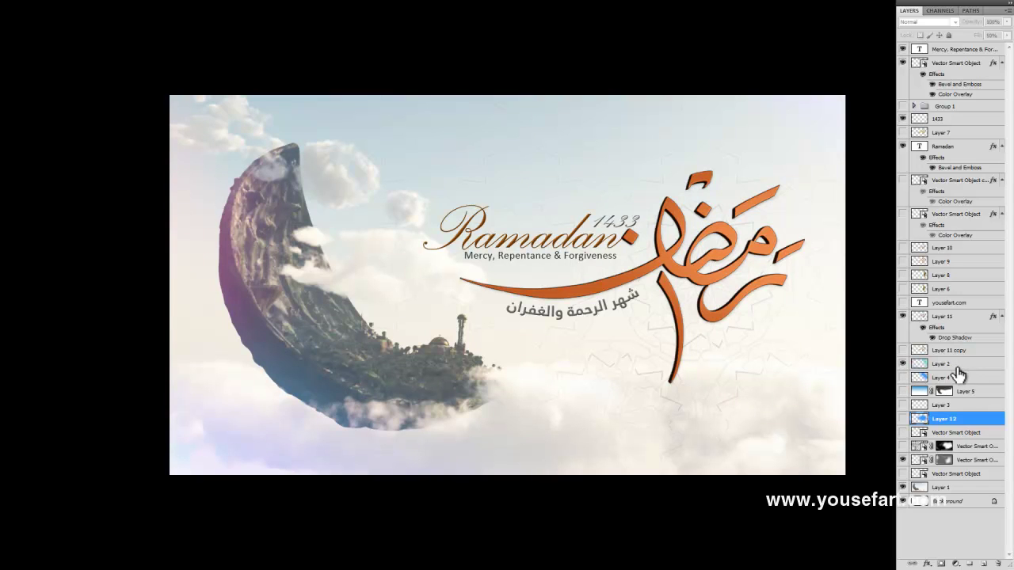
click(939, 367)
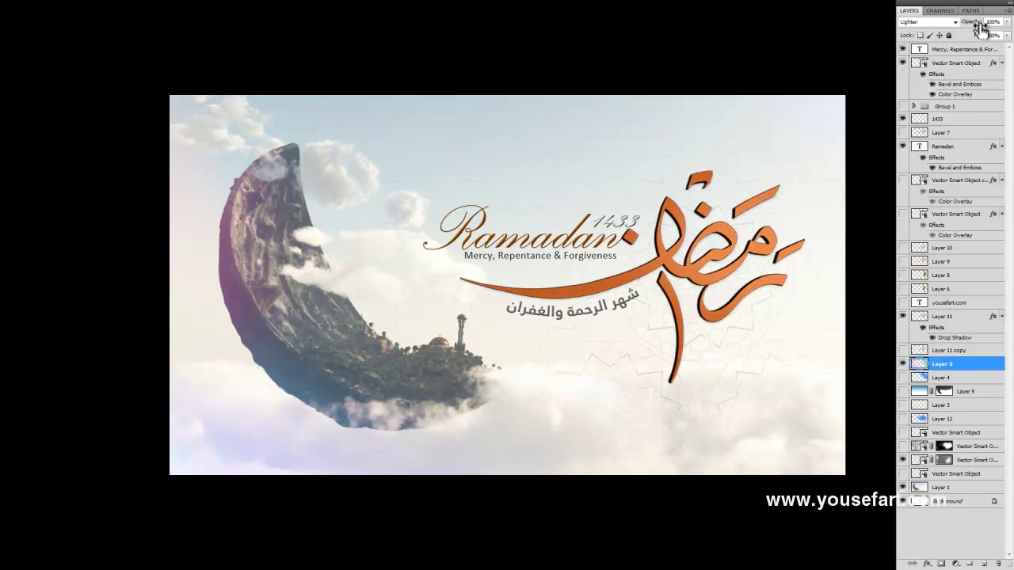
- Try Layer 2's tint in Normal blend mode, then return it to Lighten
click(922, 21)
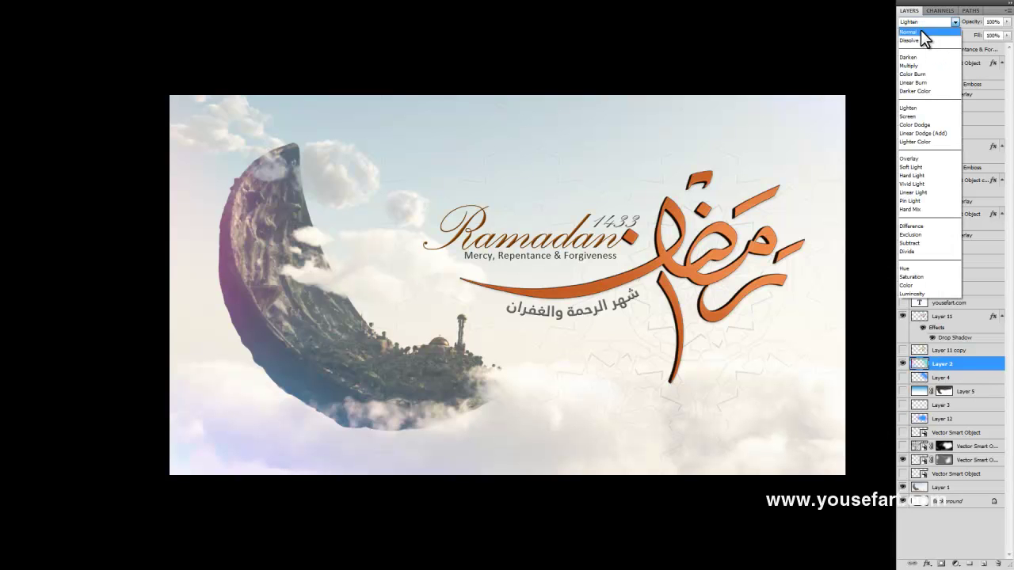
click(920, 31)
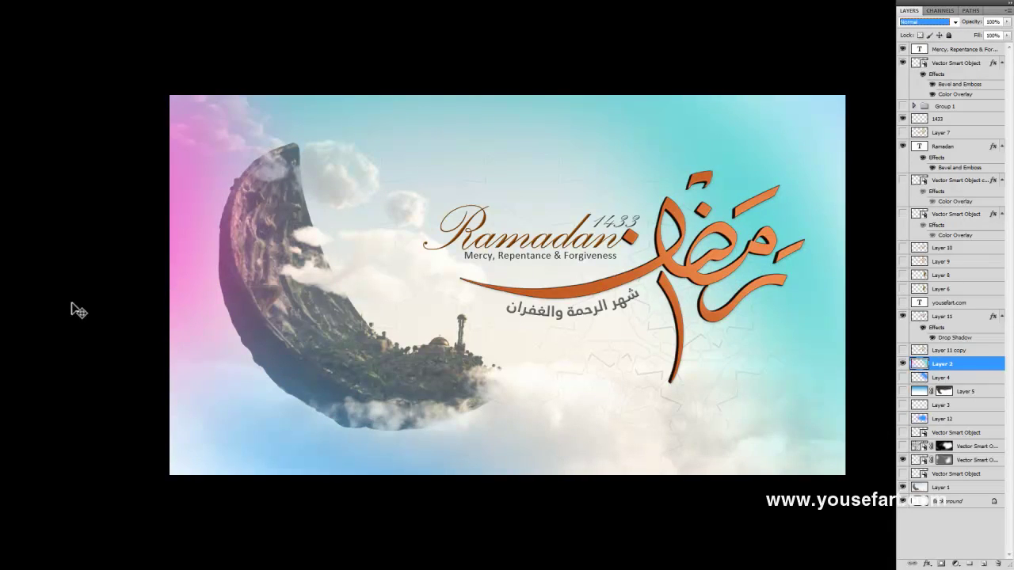
click(910, 24)
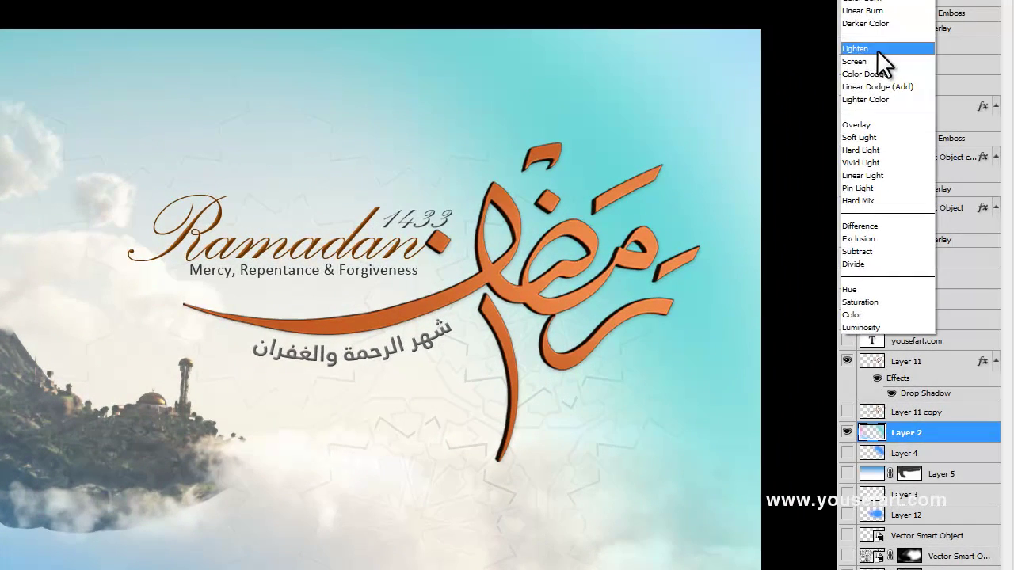
click(909, 108)
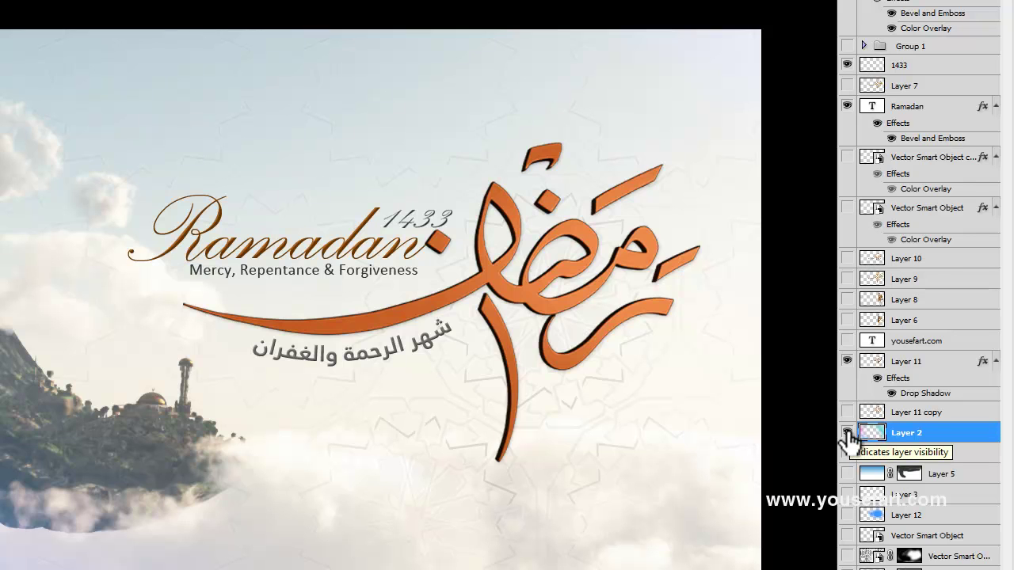
- Hide the Layer 2 tint and compare Layer 11, Layer 11 copy and yousefart.com text visibility
click(847, 433)
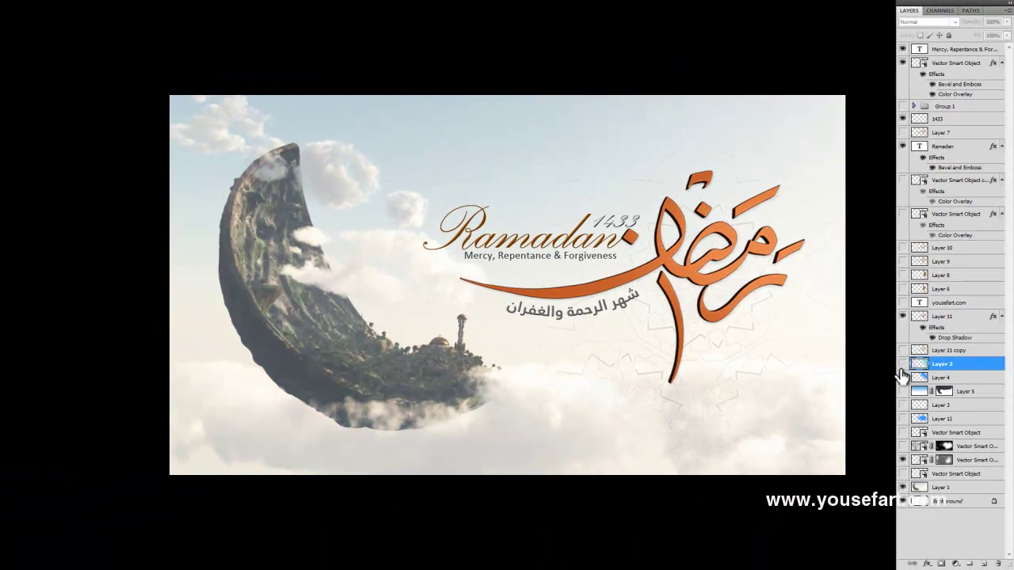
click(903, 351)
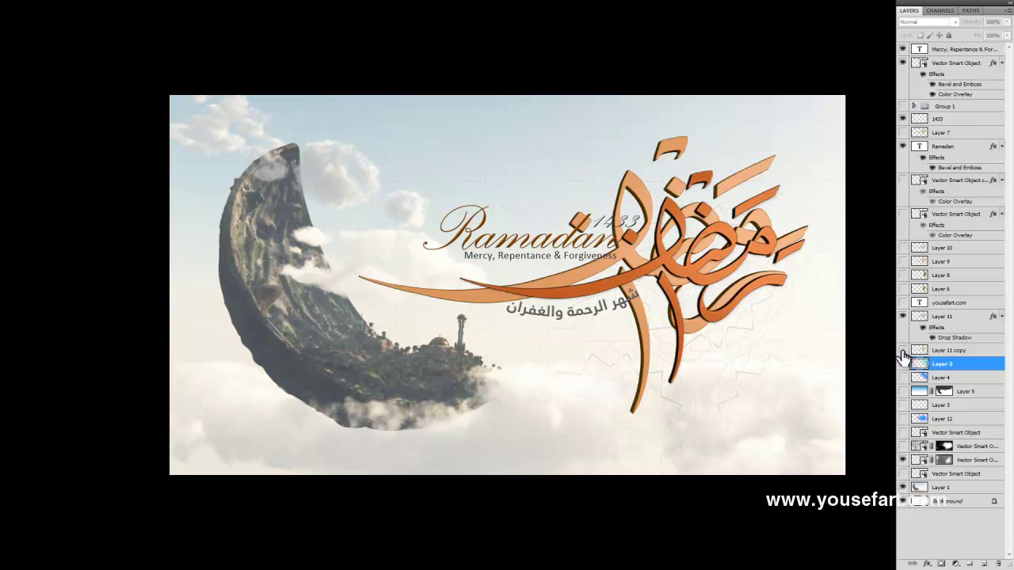
click(902, 351)
click(902, 351)
click(902, 350)
click(903, 316)
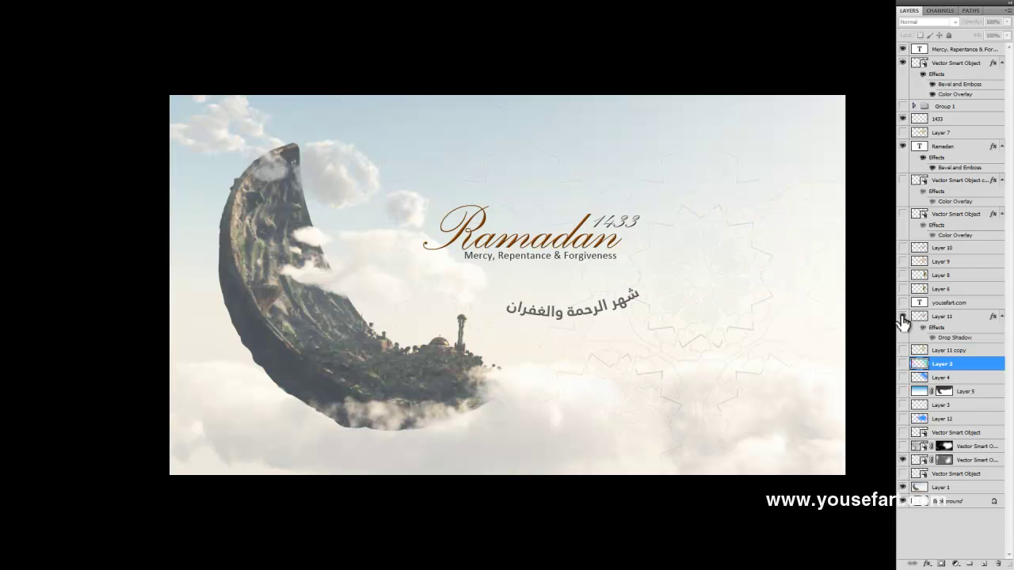
click(902, 317)
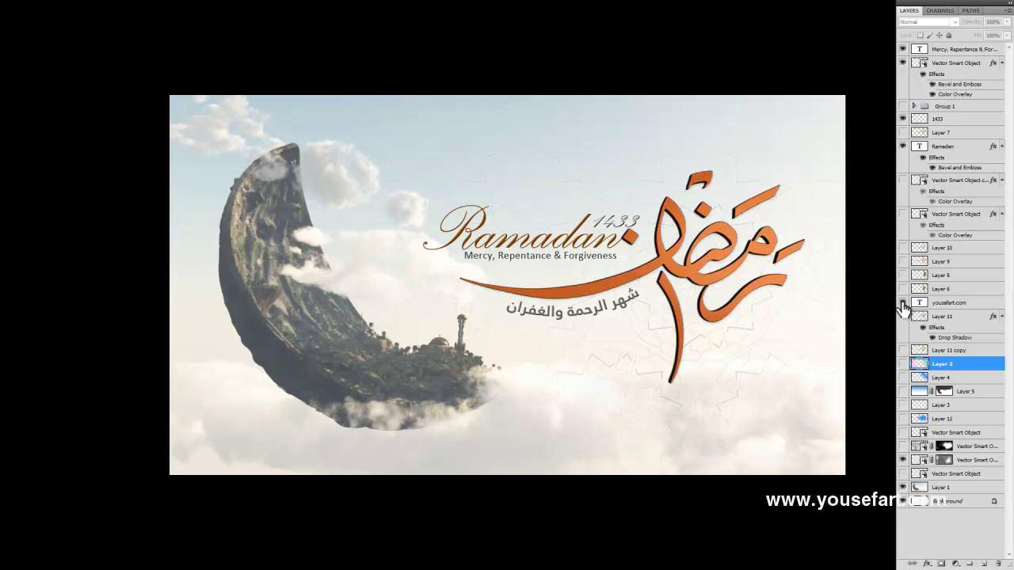
click(902, 302)
click(902, 303)
click(902, 303)
click(902, 302)
- Show the gold Layer 6 calligraphy instead of Layer 11, selecting Layer 6 then Layer 1
click(902, 289)
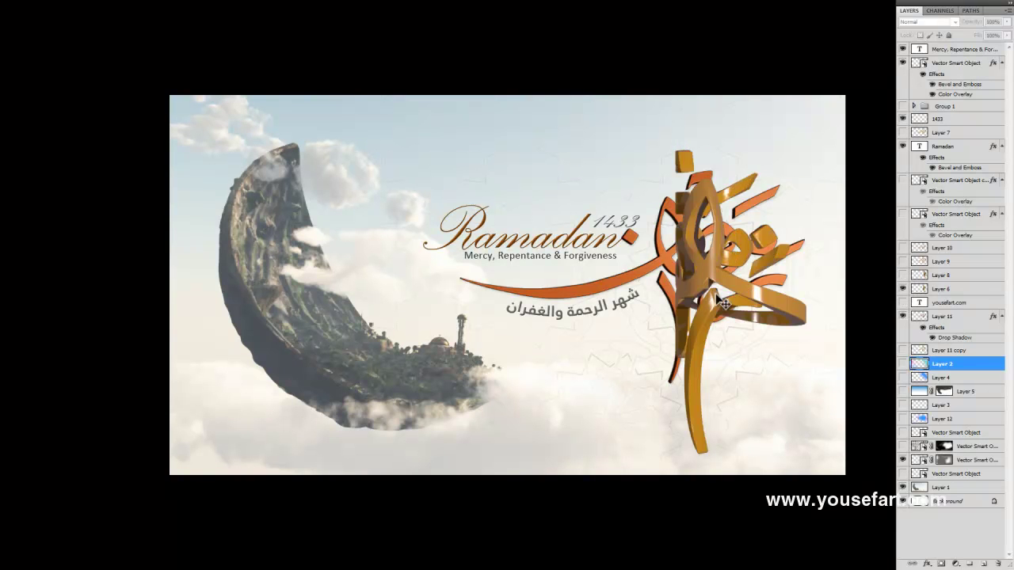
click(903, 316)
click(724, 286)
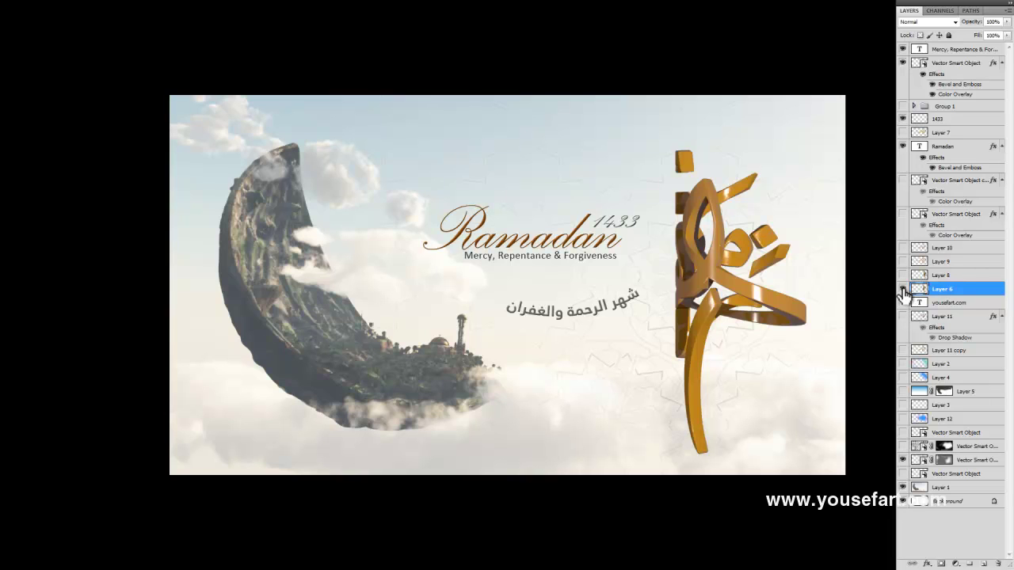
click(903, 290)
ctrl+click(271, 305)
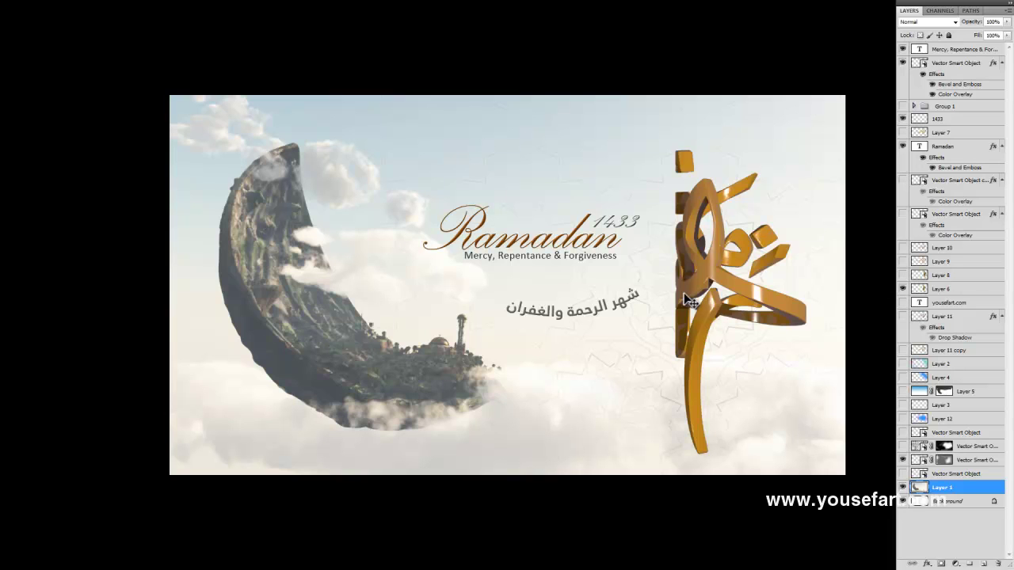
- Compare copper Layer 8, move the gold calligraphy left, and end showing flat Layer 9 only
click(903, 288)
click(903, 275)
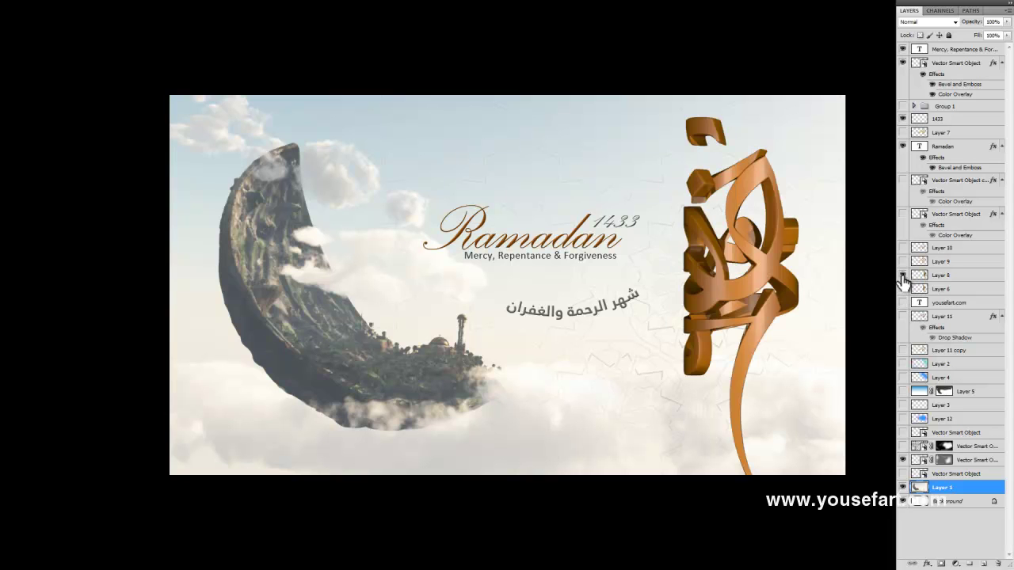
click(903, 288)
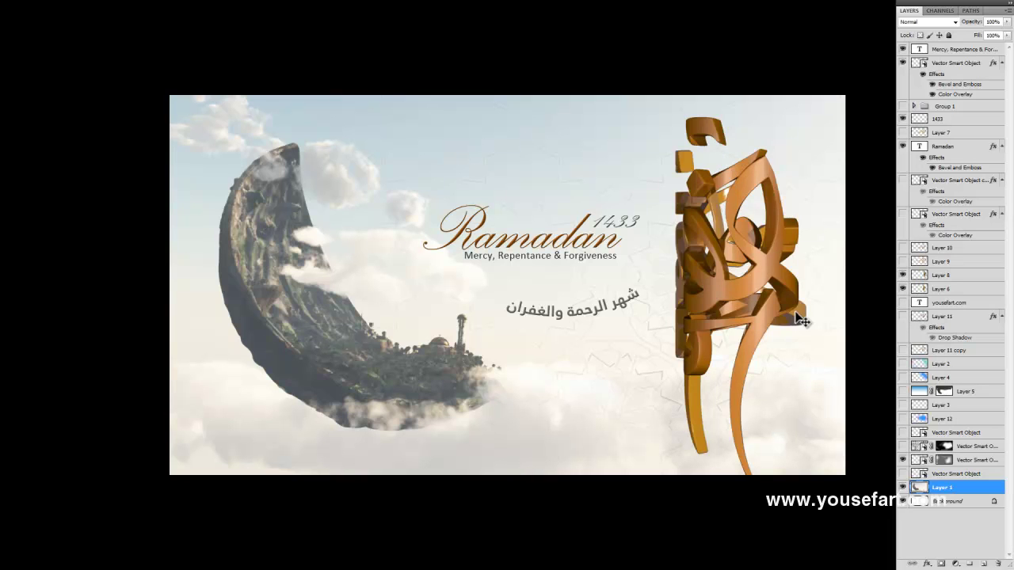
drag(689, 392, 581, 390)
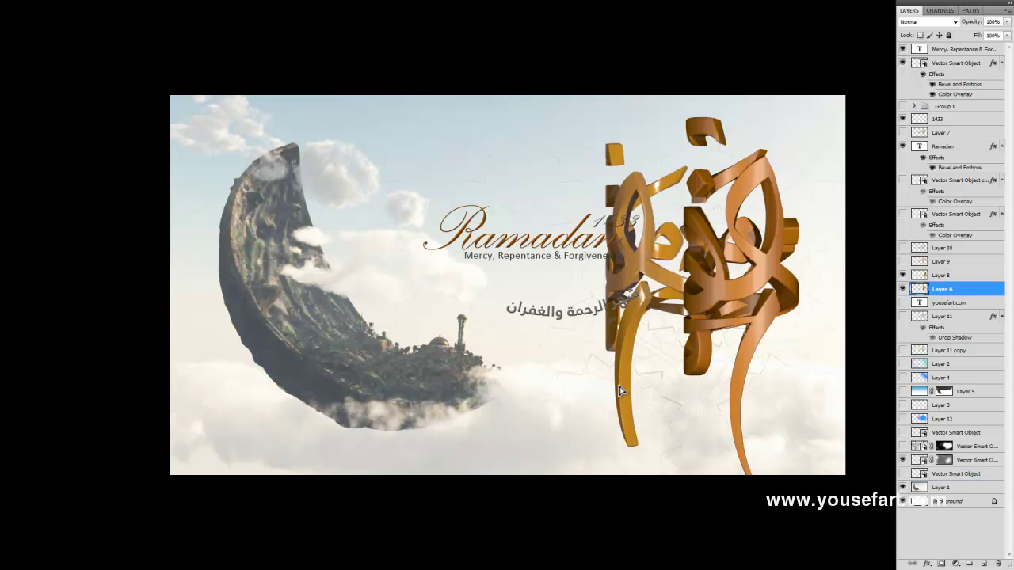
click(903, 288)
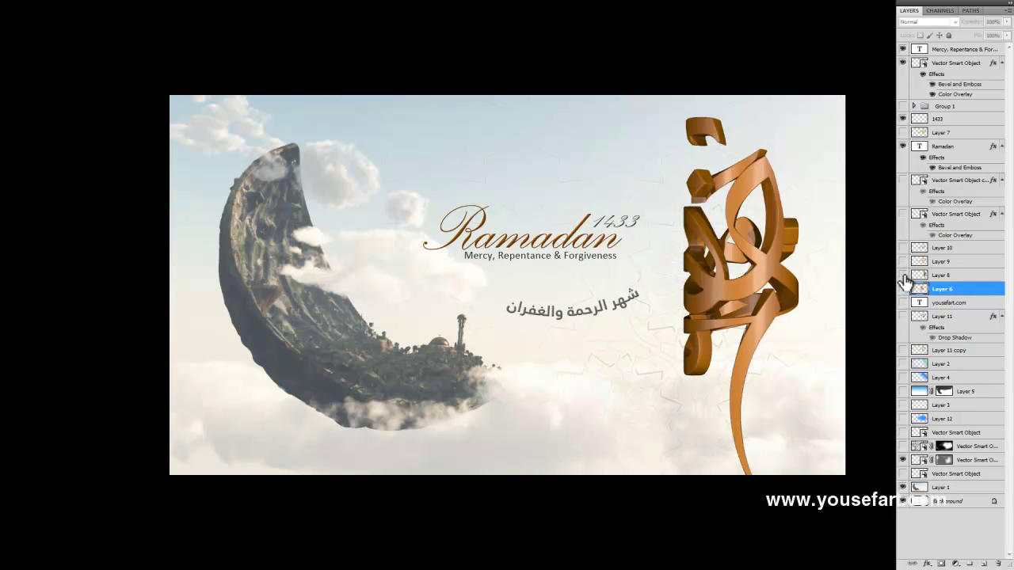
click(903, 275)
click(903, 262)
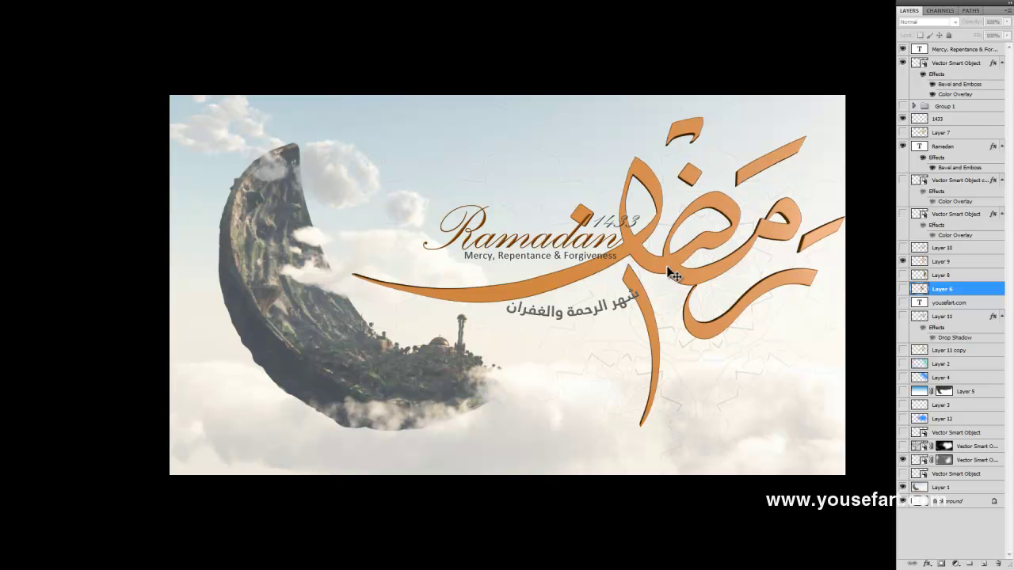
- Compare the Layer 9, Layer 8 and Layer 10 calligraphy versions, leaving all three hidden
click(903, 262)
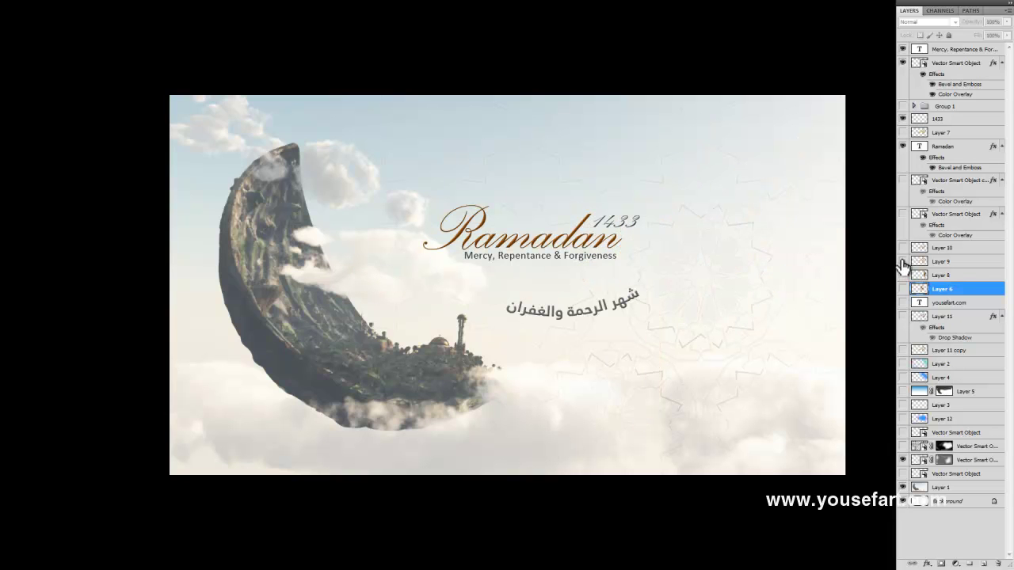
click(903, 262)
click(904, 275)
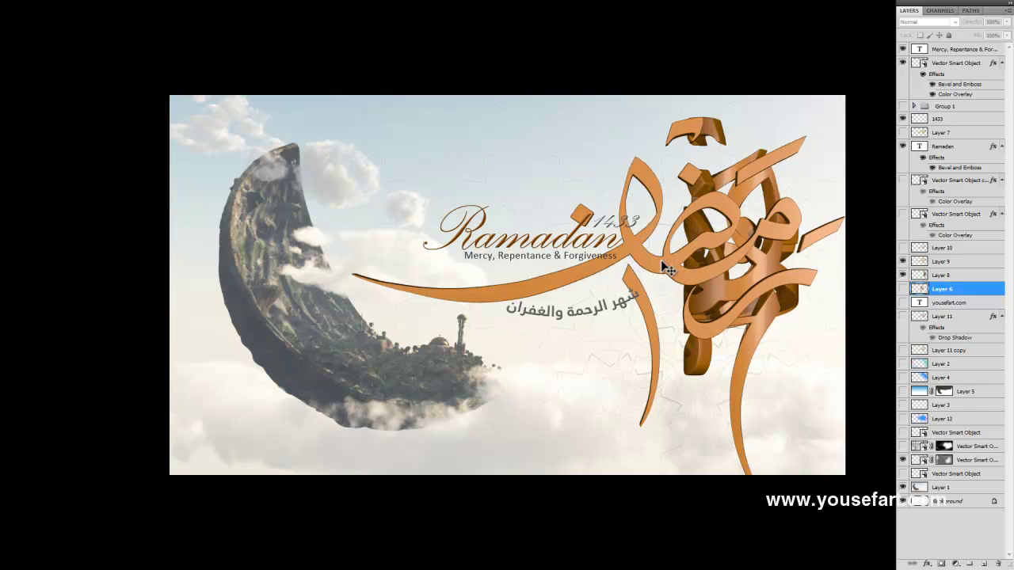
click(903, 274)
click(902, 260)
click(903, 247)
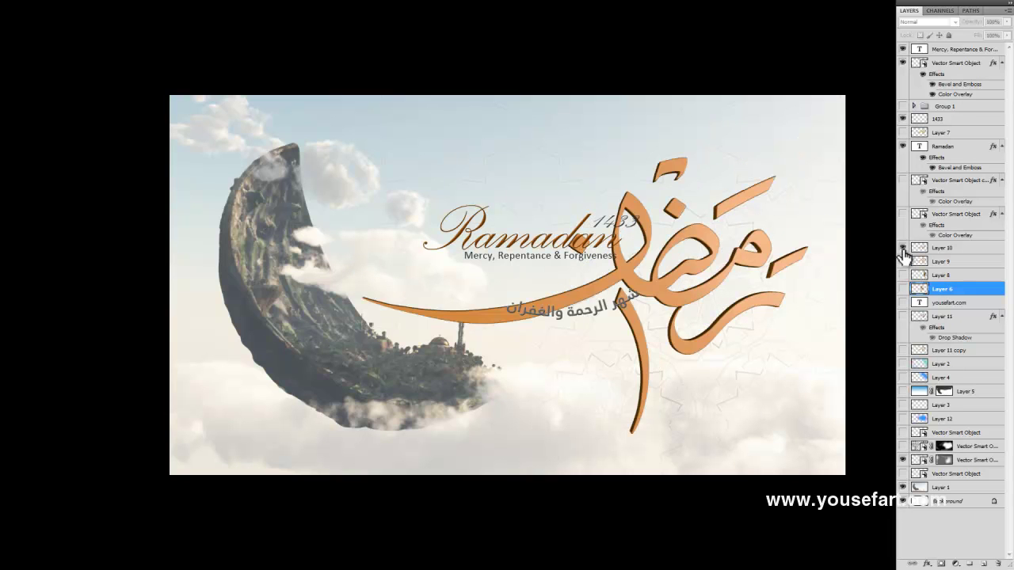
click(902, 247)
- Reveal the orange calligraphy with drop shadow and compare the blue Arabic lines and Ramadan text
click(902, 214)
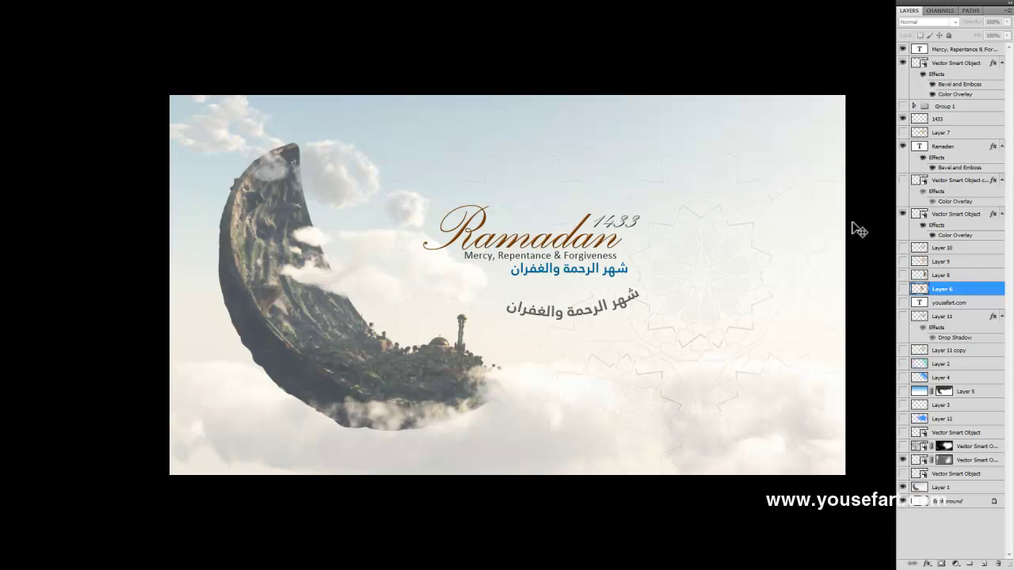
click(903, 316)
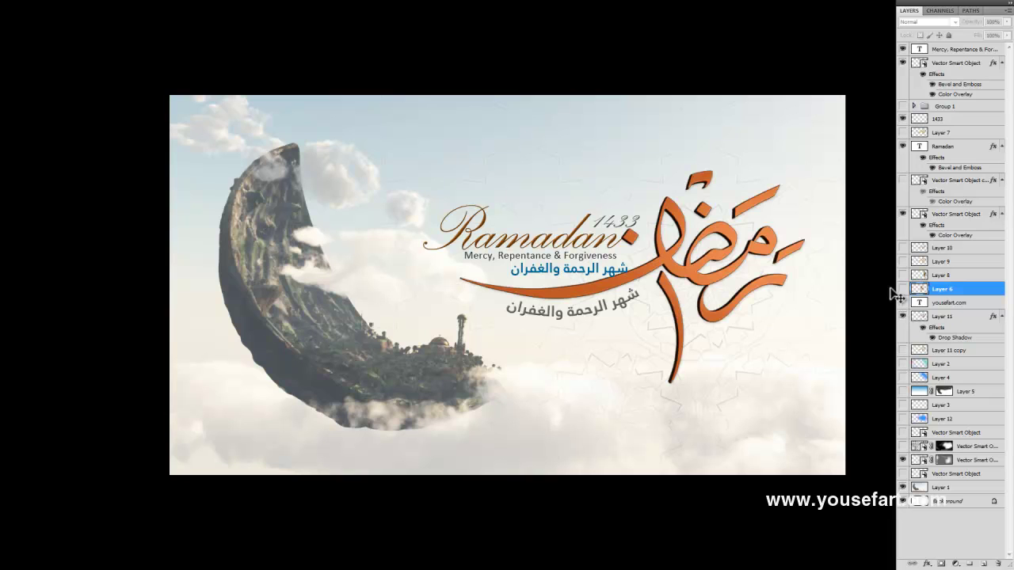
click(903, 214)
click(903, 181)
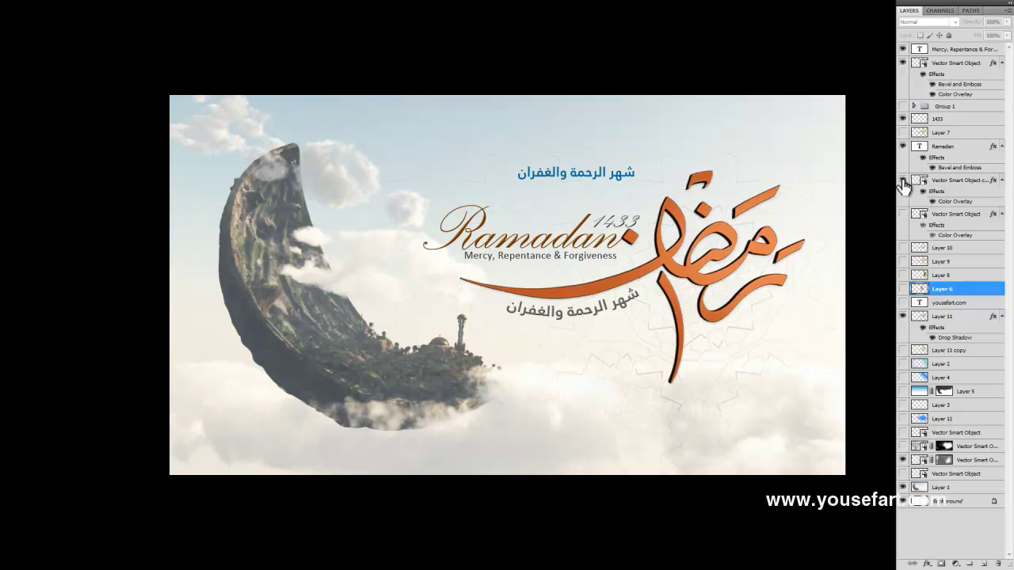
click(903, 181)
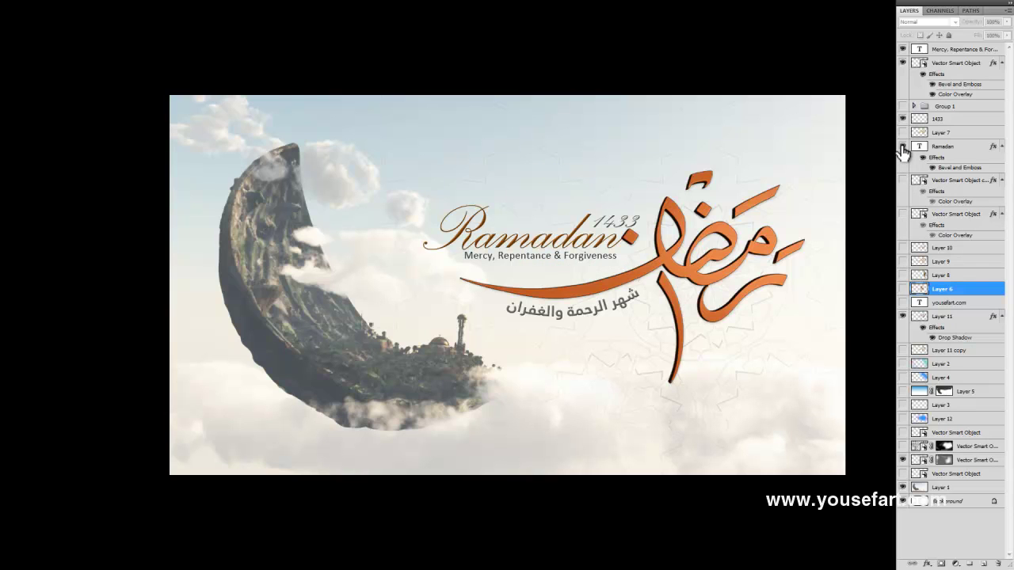
click(903, 147)
click(903, 146)
- Preview the Layer 7 gold calligraphy, the 1433 year and the artist logo, leaving them hidden
click(902, 132)
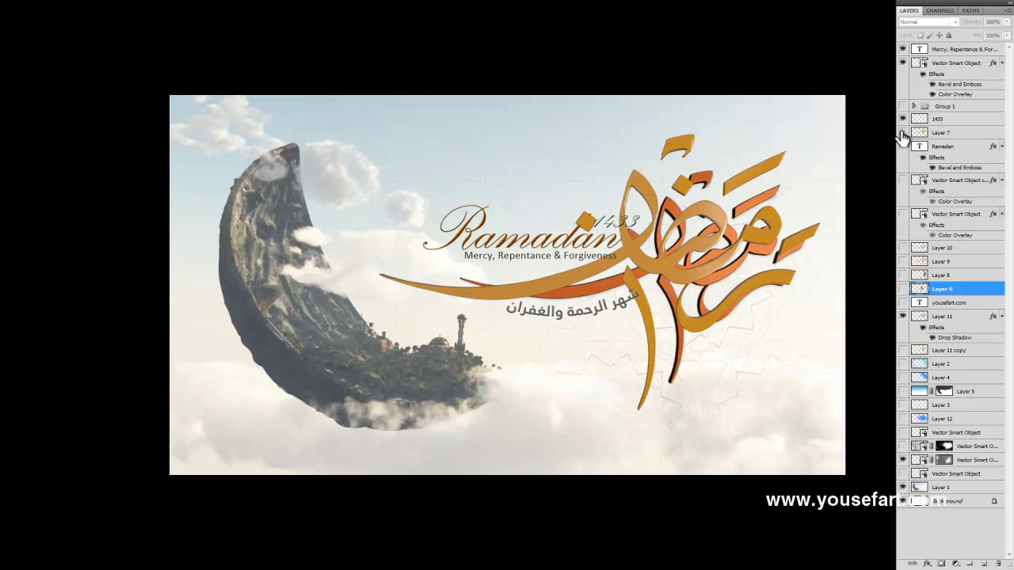
click(903, 133)
click(902, 119)
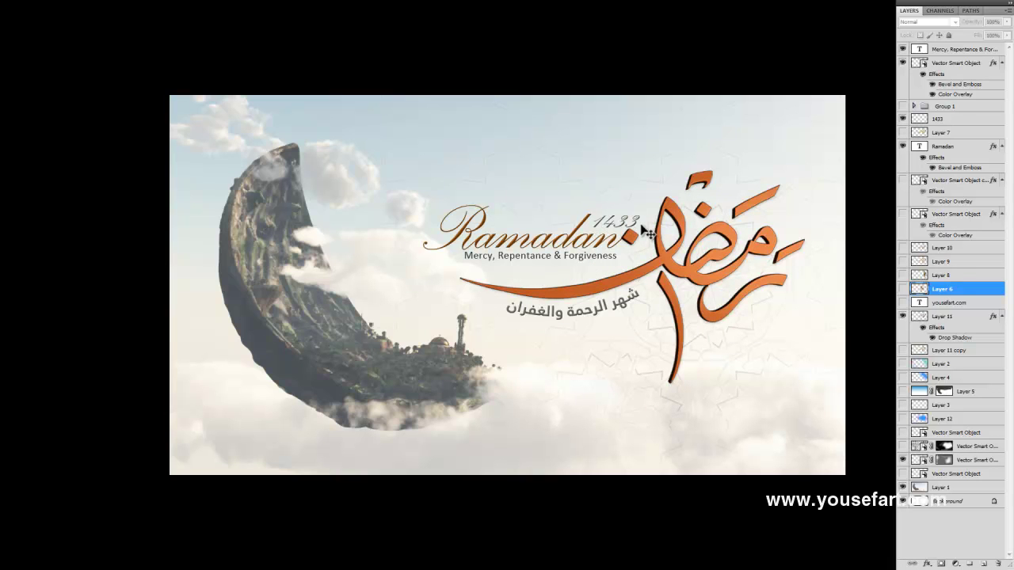
click(902, 118)
click(902, 106)
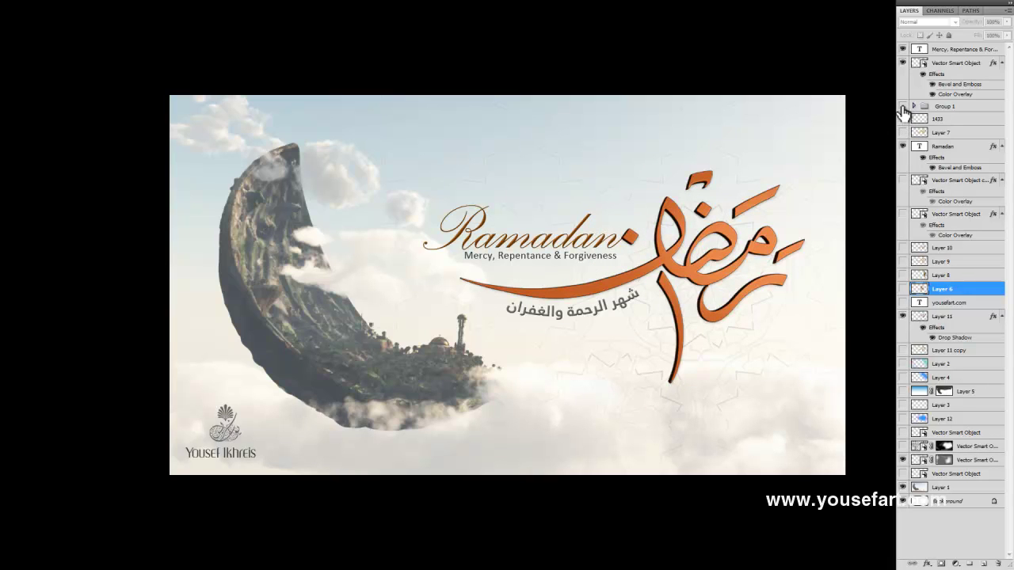
click(903, 106)
- Toggle the Arabic subtitle and the Mercy, Repentance & Forgiveness text, keeping both visible
click(903, 64)
click(902, 63)
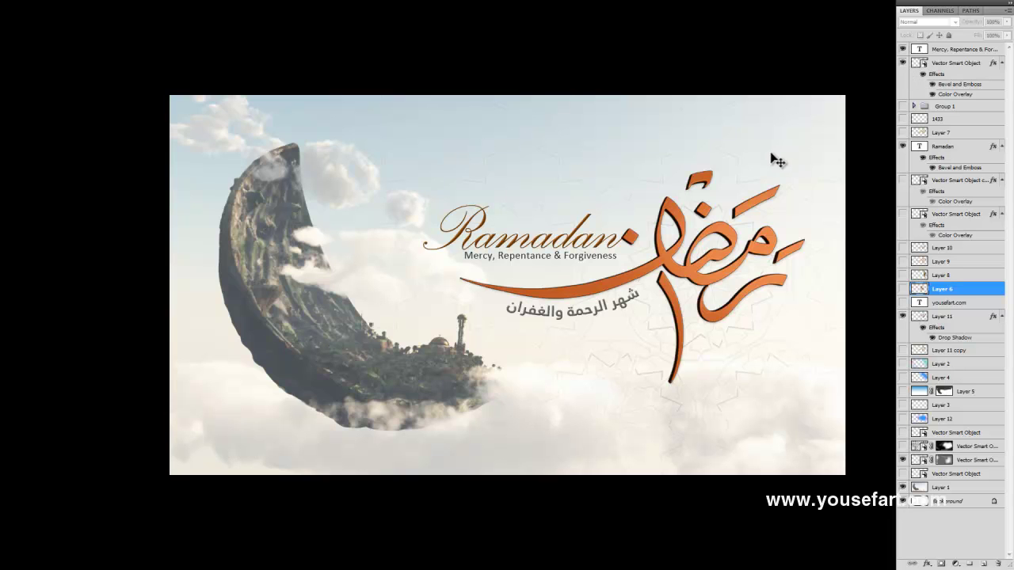
click(902, 63)
click(902, 64)
click(903, 50)
click(904, 50)
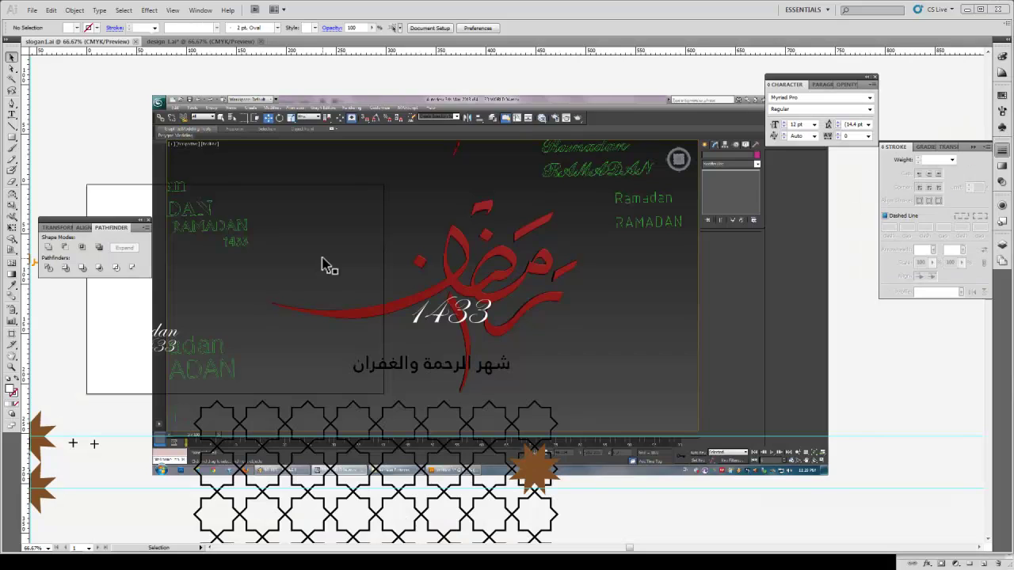
- Select the embedded calligraphy screenshot, show the document layers, and drag the screenshot rightward
click(316, 272)
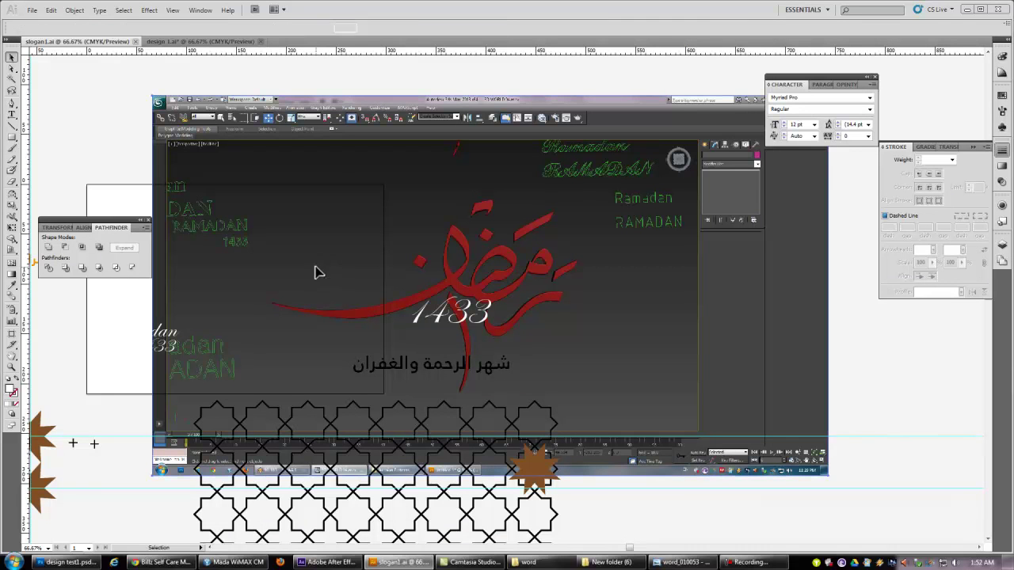
drag(322, 289, 326, 290)
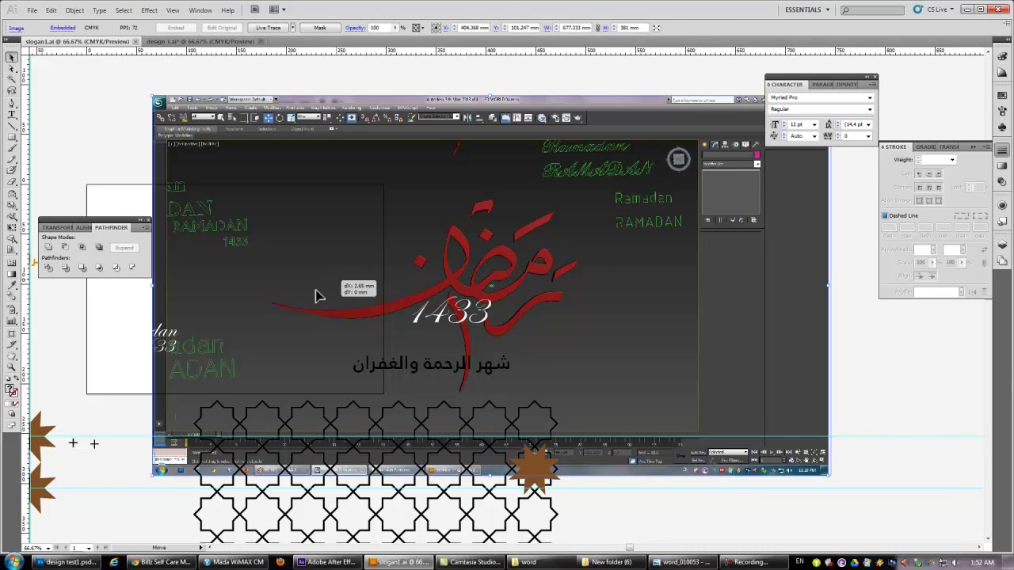
click(1002, 246)
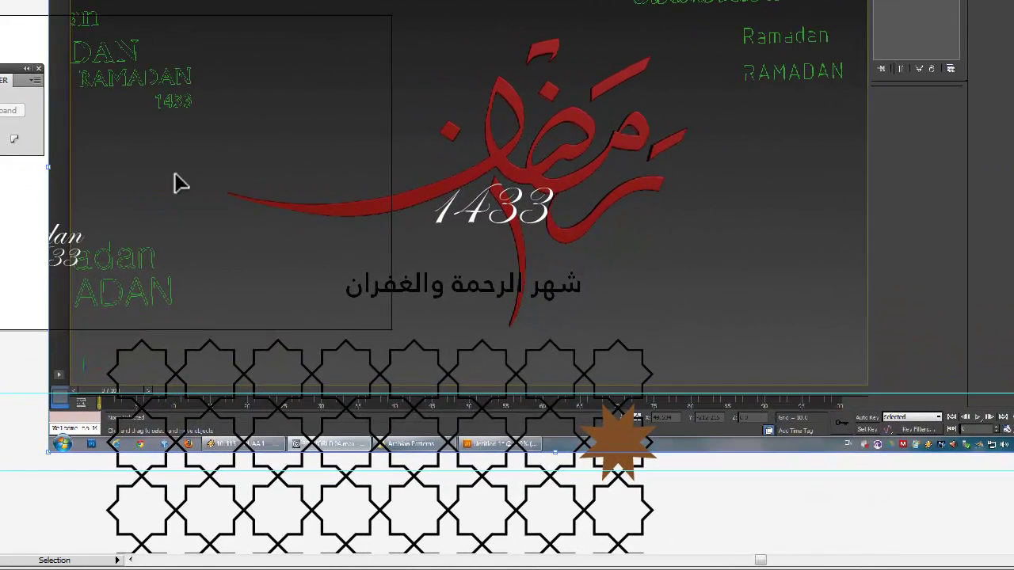
drag(287, 272, 415, 226)
drag(436, 76, 332, 151)
mouse_move(528, 72)
mouse_down()
mouse_move(293, 114)
mouse_move(409, 248)
mouse_up()
- Fine-tune the screenshot's position over the star pattern, then pull one star out of the lattice
drag(250, 178, 249, 280)
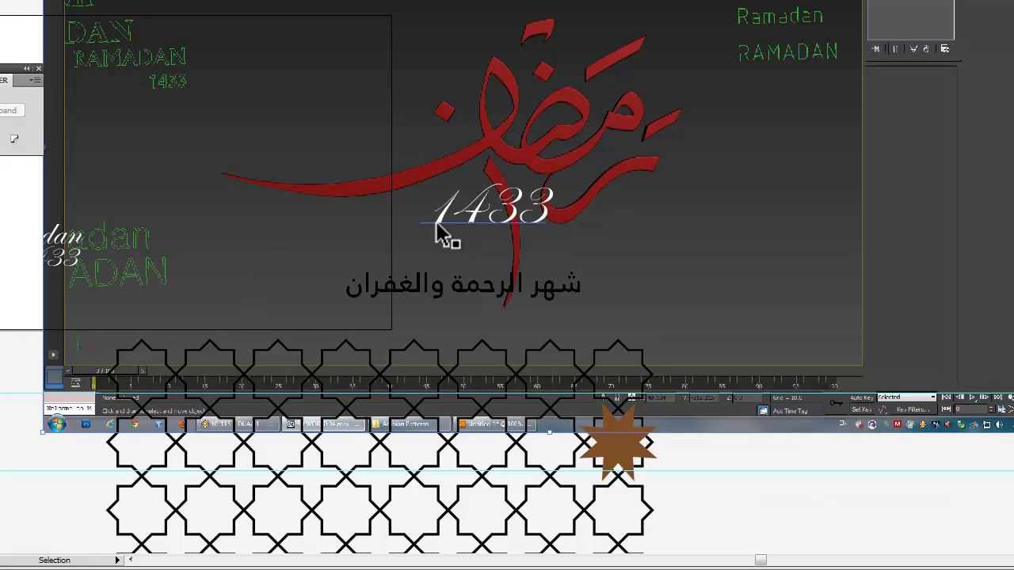
mouse_move(336, 230)
mouse_down()
mouse_move(343, 209)
mouse_move(295, 207)
mouse_up()
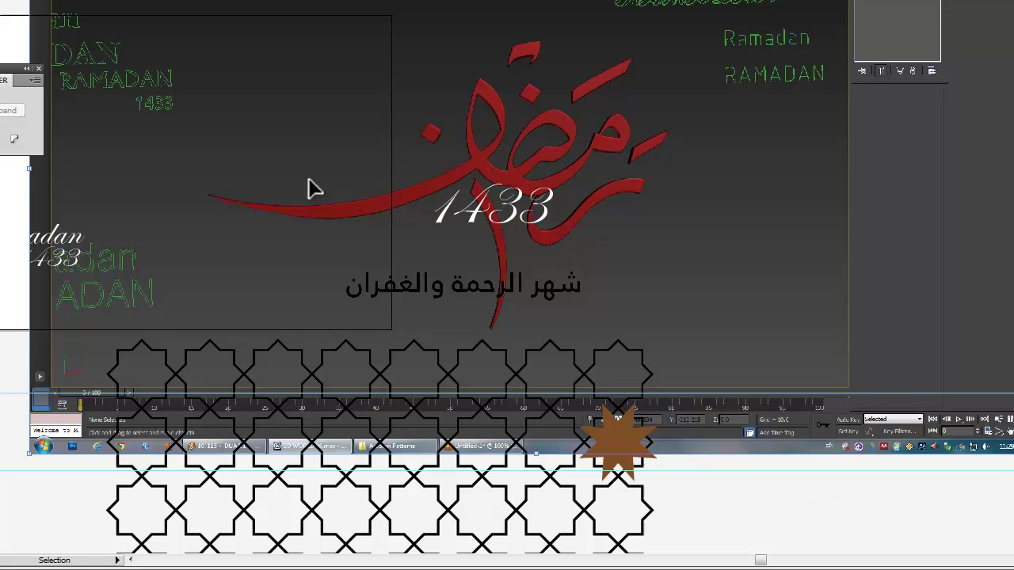
drag(310, 187, 395, 159)
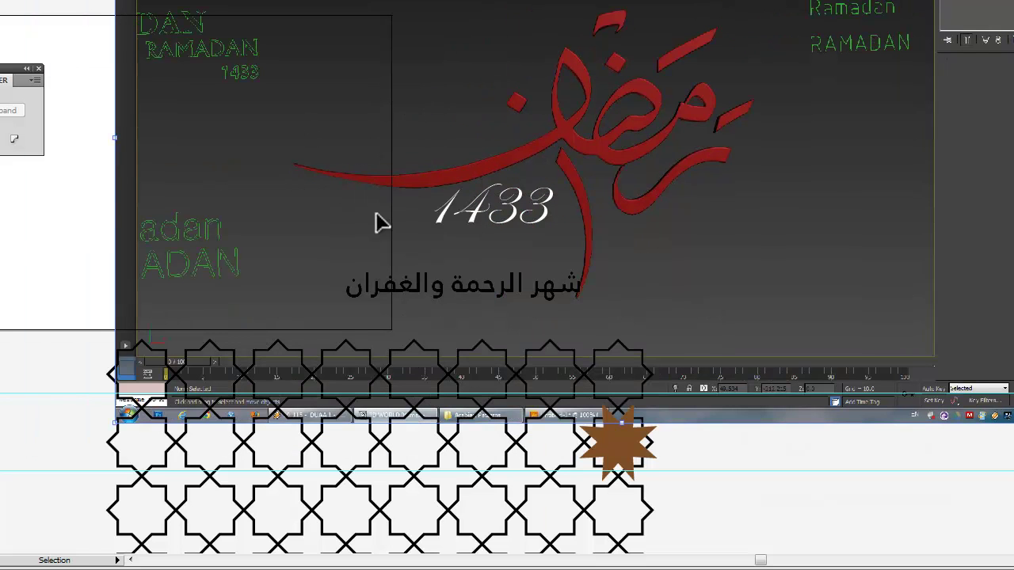
drag(380, 222, 458, 158)
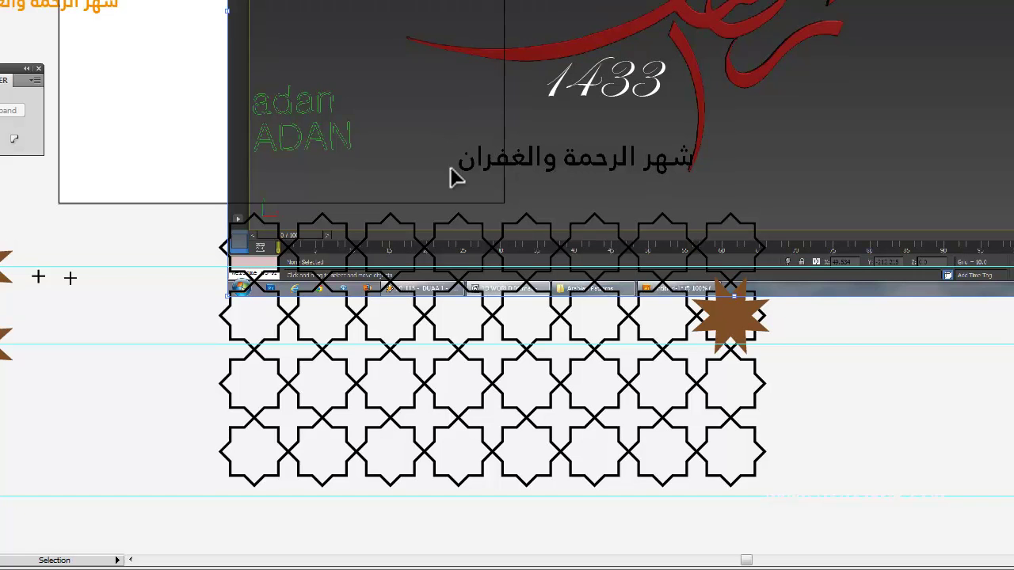
drag(228, 406, 157, 397)
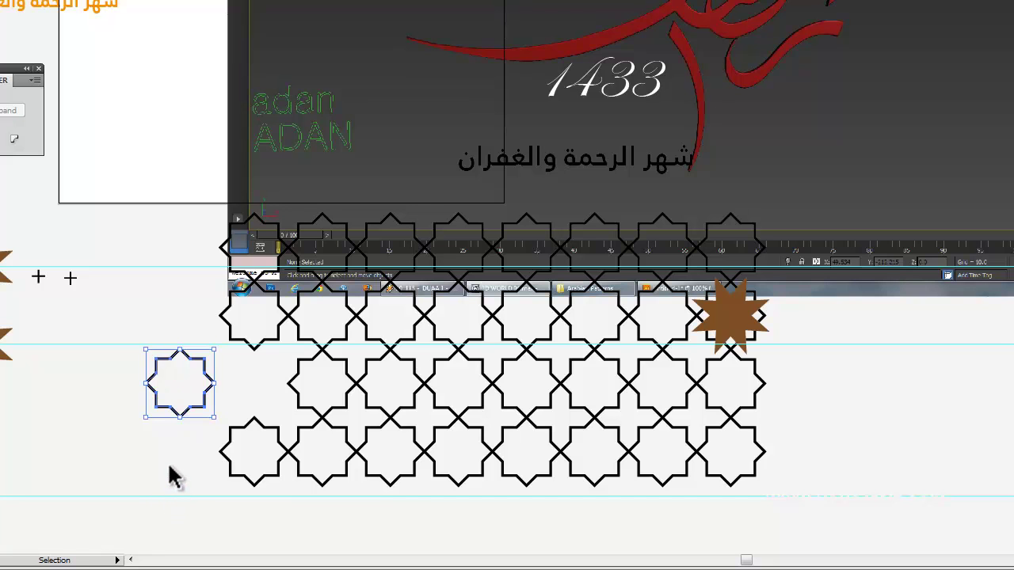
key(ctrl+z)
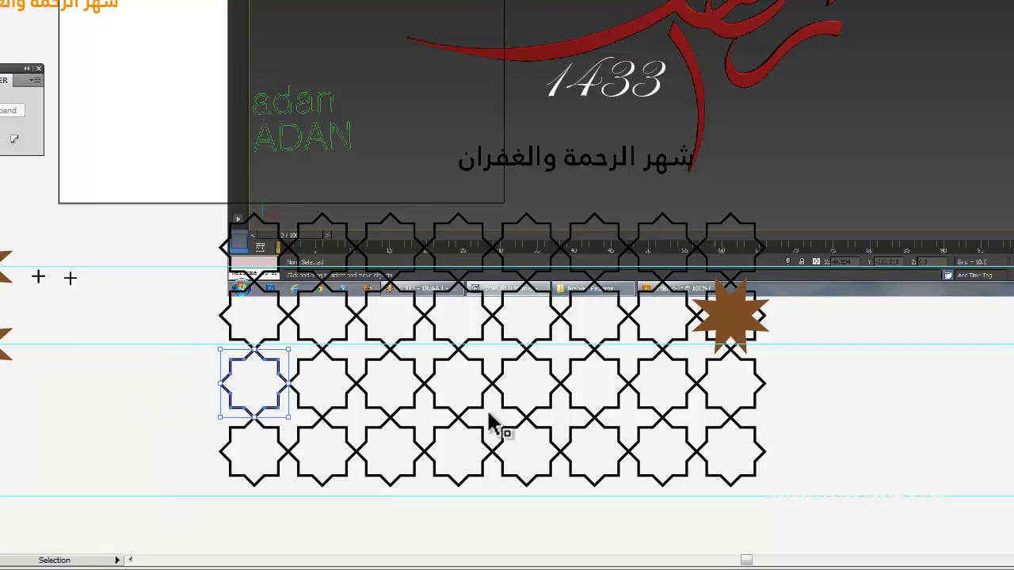
click(731, 321)
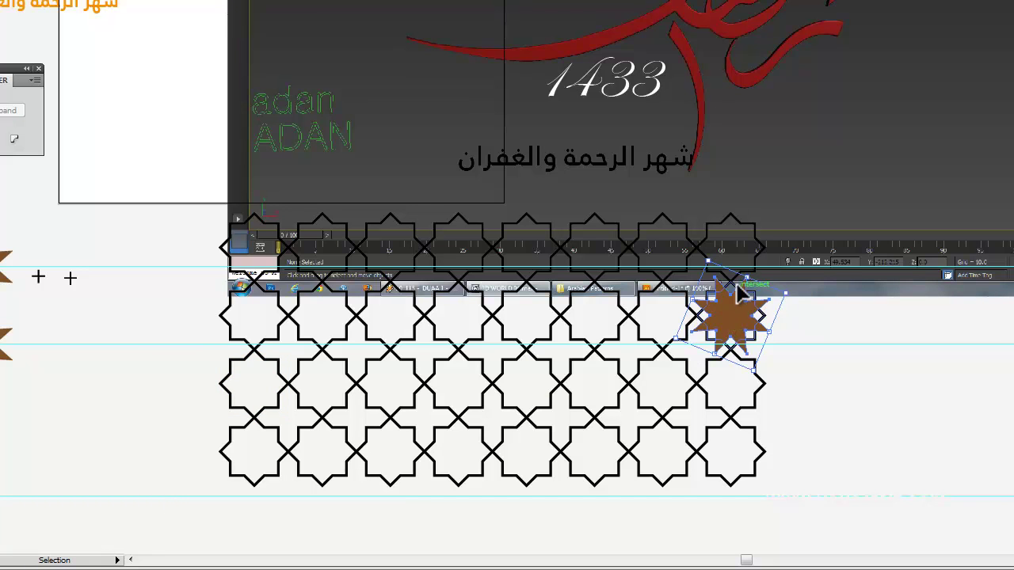
drag(460, 253, 768, 255)
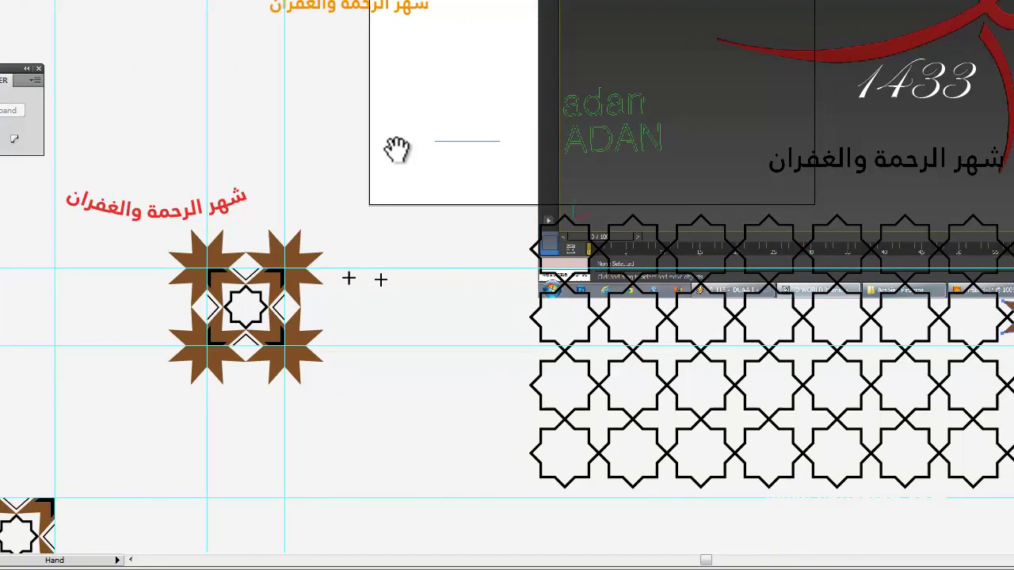
drag(396, 147, 567, 124)
drag(496, 376, 336, 208)
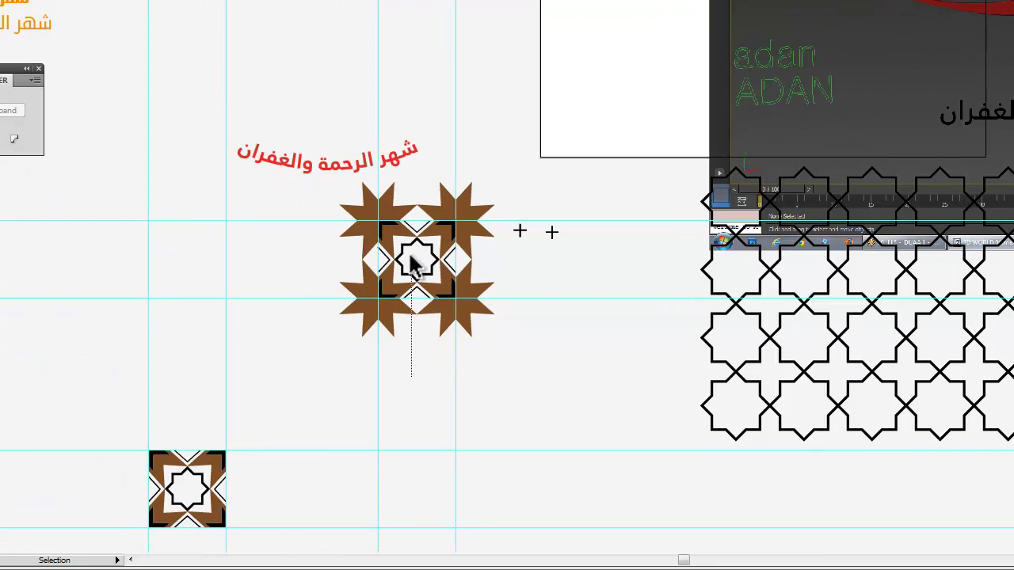
drag(431, 312, 345, 162)
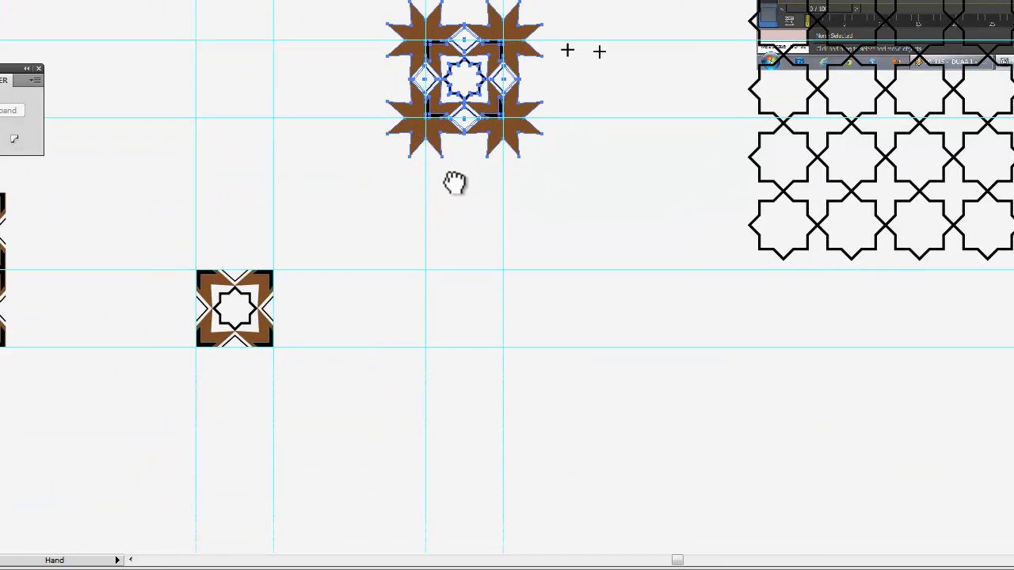
drag(244, 199, 68, 341)
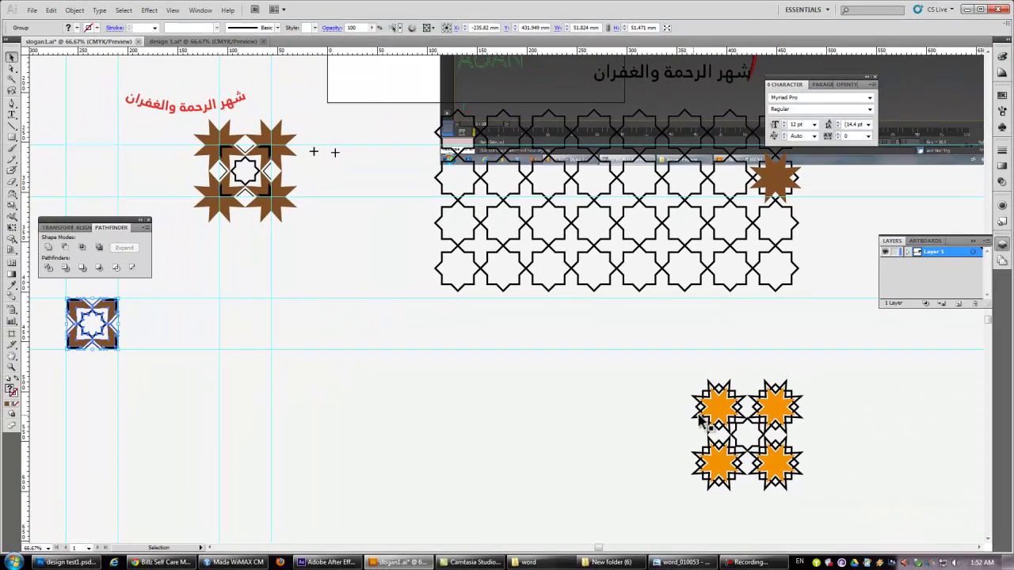
drag(669, 366, 860, 525)
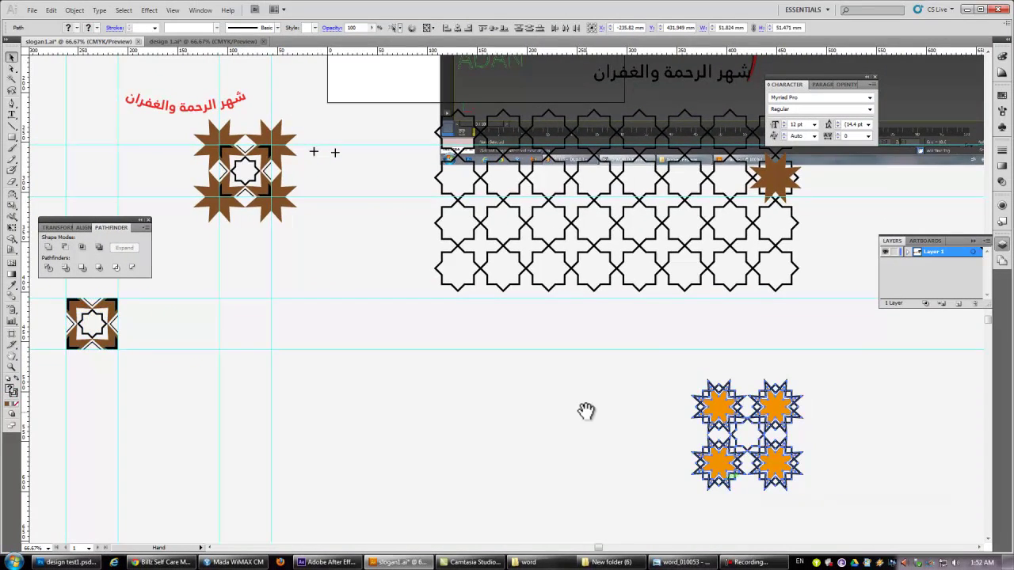
drag(339, 329, 611, 373)
drag(316, 370, 507, 373)
drag(462, 280, 292, 424)
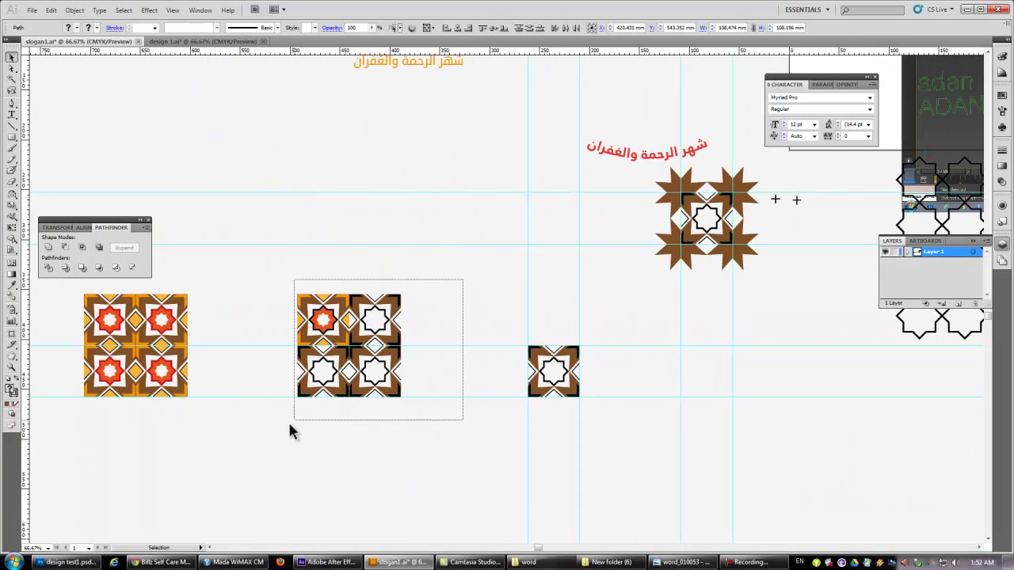
drag(511, 328, 590, 426)
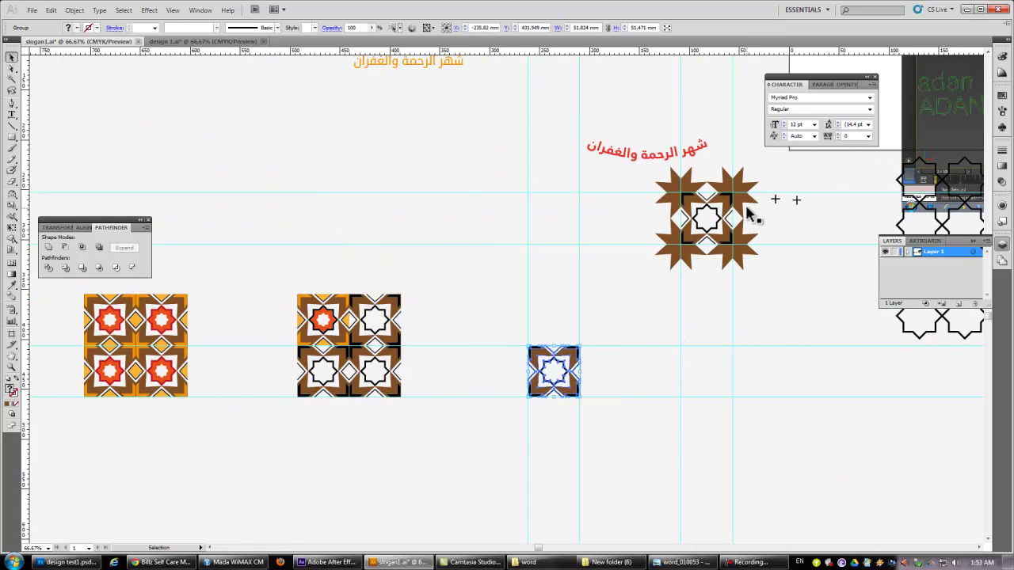
drag(523, 255, 539, 276)
mouse_move(280, 353)
mouse_down()
mouse_move(480, 293)
mouse_move(325, 402)
mouse_move(671, 382)
mouse_up()
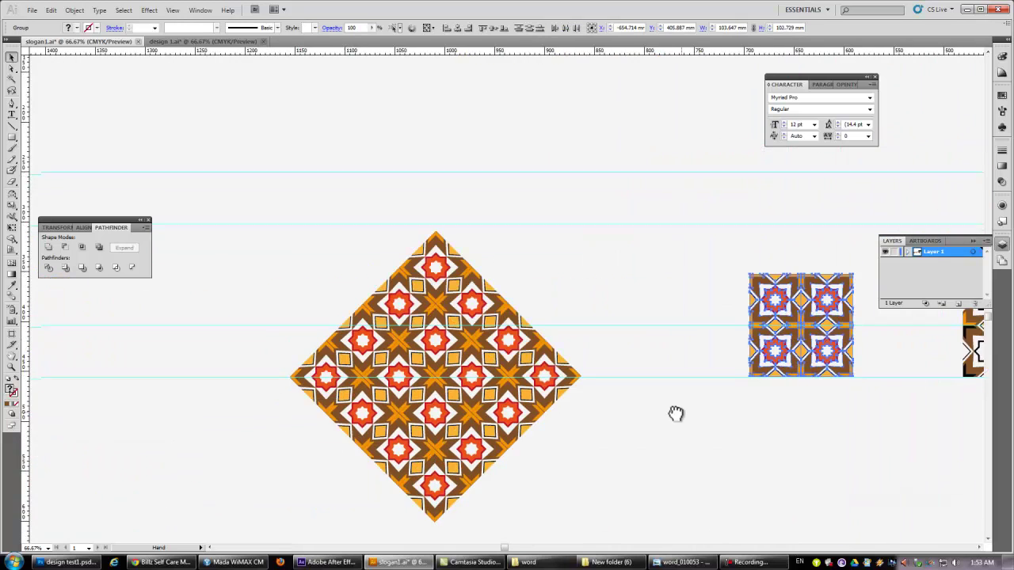
drag(293, 374, 252, 352)
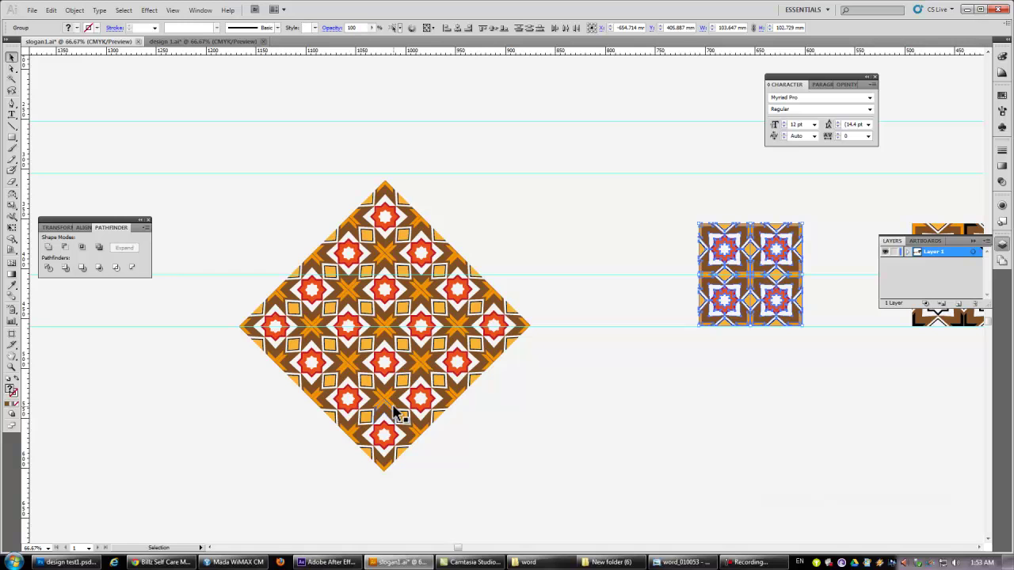
click(548, 376)
mouse_move(284, 232)
mouse_down()
mouse_move(507, 233)
mouse_move(274, 216)
mouse_move(446, 231)
mouse_move(429, 248)
mouse_up()
drag(531, 149, 154, 507)
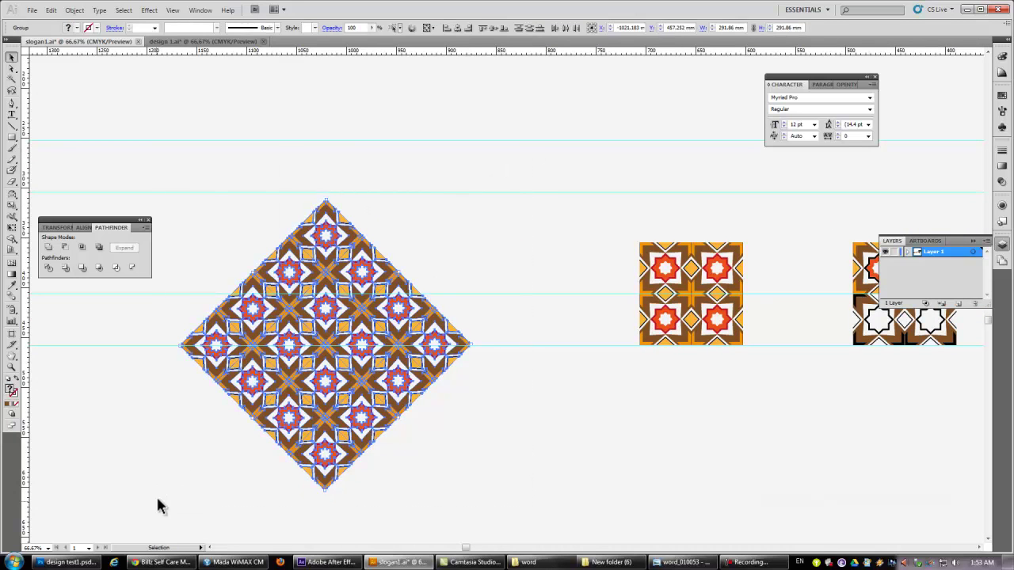
click(88, 562)
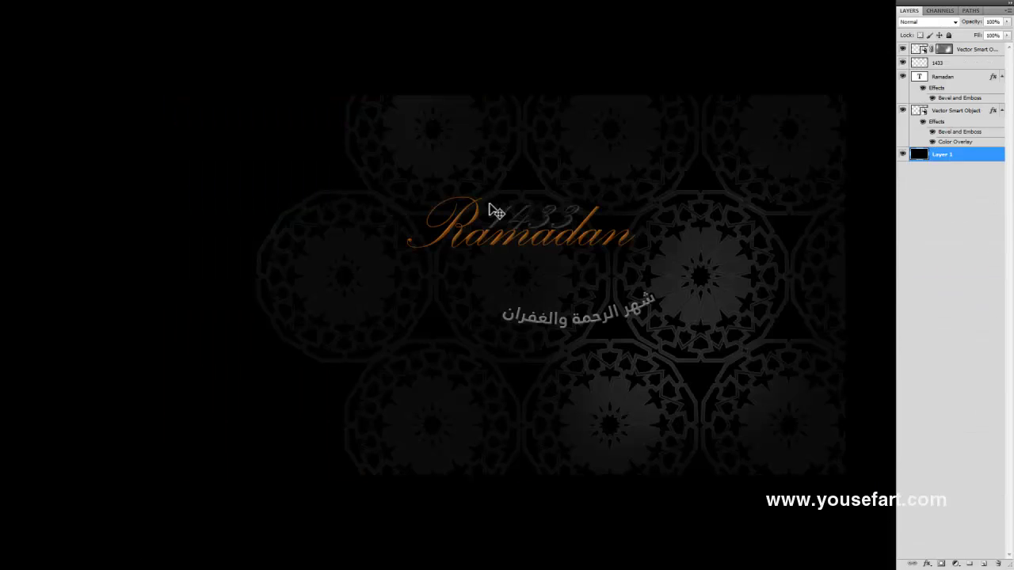
- Flip between the moon-in-clouds photo and the Ramadan composite, then return to Illustrator
key(ctrl+Tab)
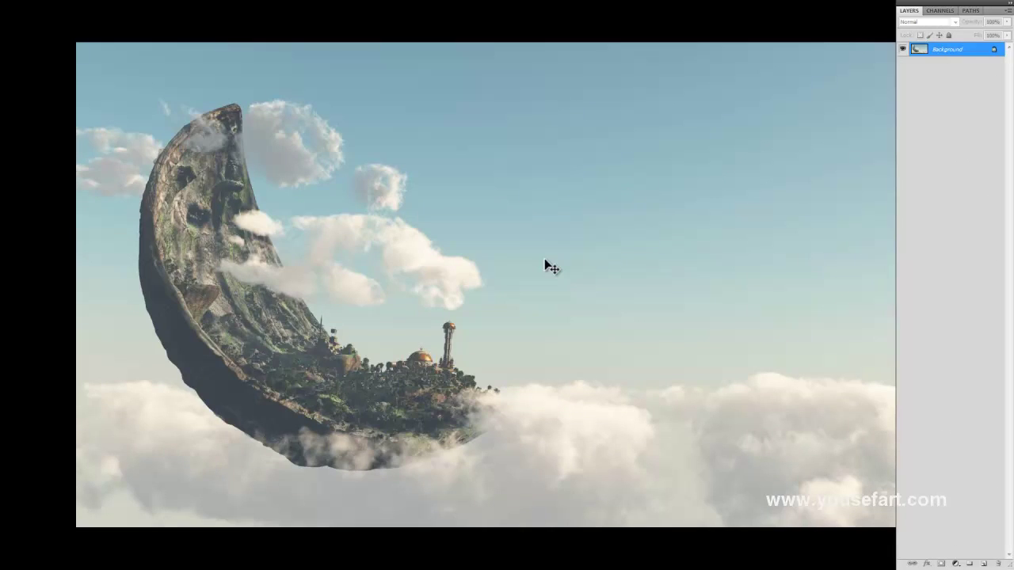
key(ctrl+Tab)
key(alt+Tab)
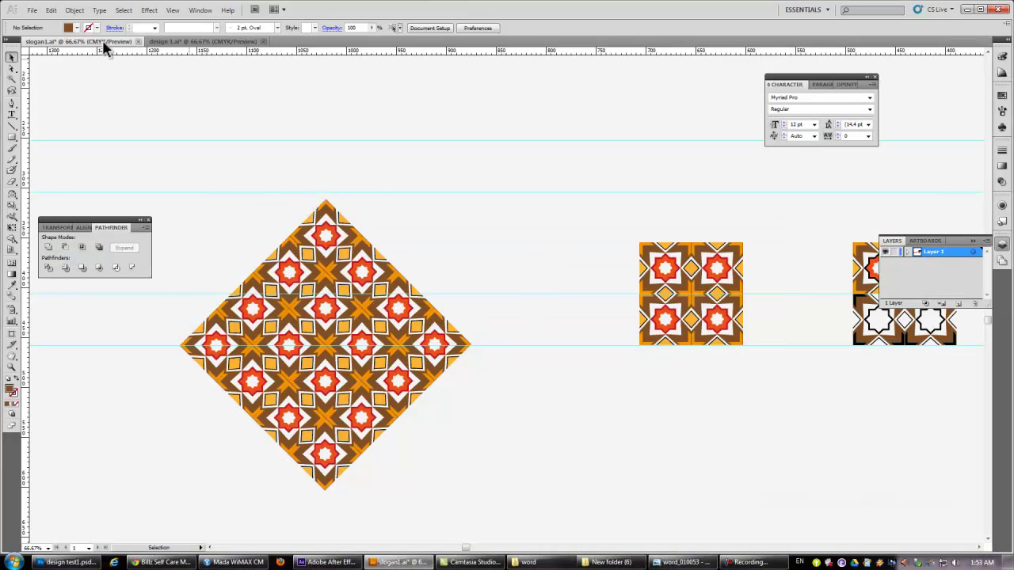
- Switch to design 1.ai and marquee-select the top and bottom halves of the rosettes
click(169, 42)
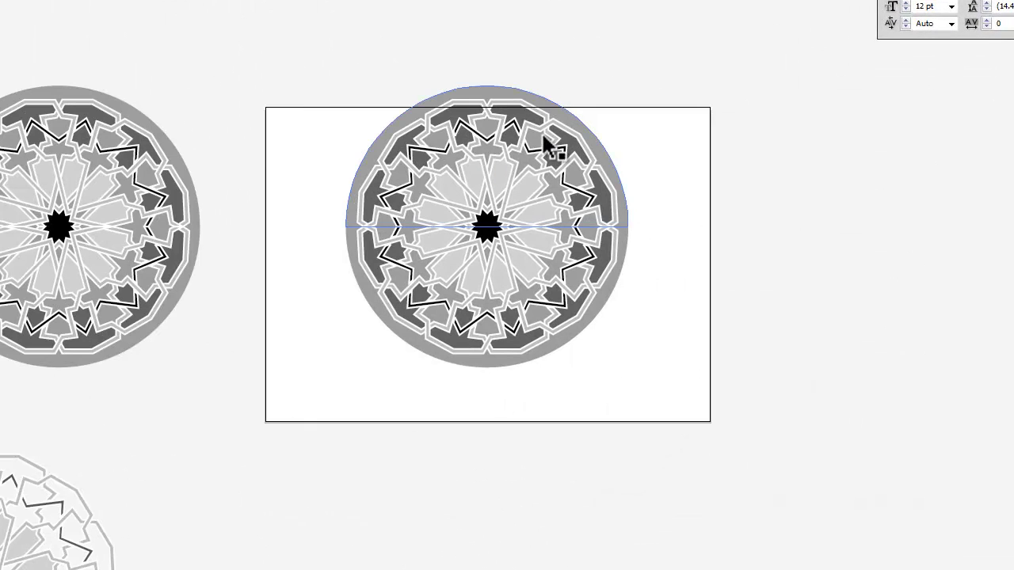
drag(691, 51, 313, 191)
mouse_move(678, 402)
mouse_down()
mouse_move(437, 317)
mouse_move(303, 252)
mouse_up()
mouse_move(306, 299)
mouse_down()
mouse_move(544, 274)
mouse_move(556, 207)
mouse_up()
mouse_move(500, 331)
mouse_down()
mouse_move(385, 407)
mouse_move(341, 476)
mouse_up()
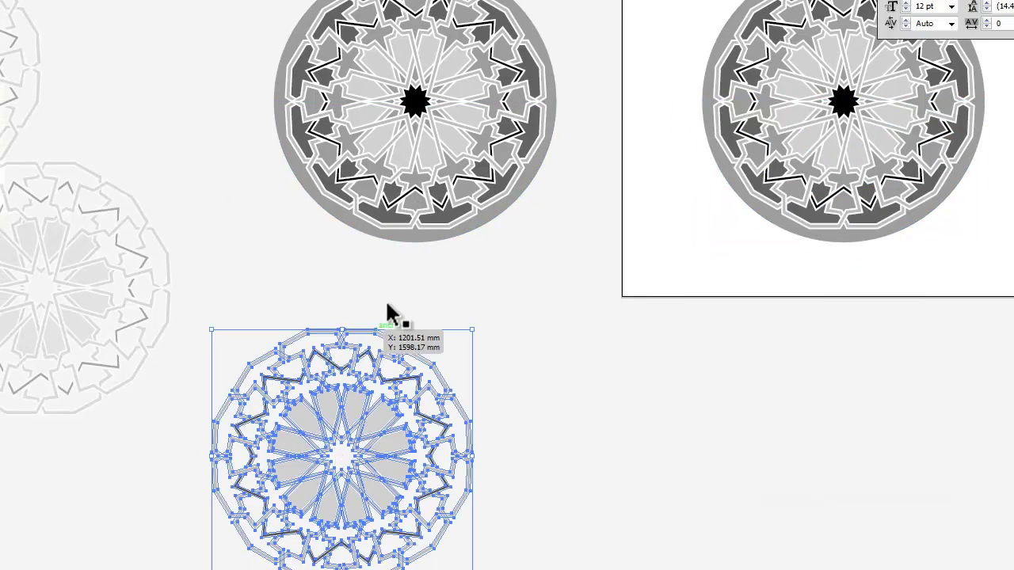
- Select and deselect parts of the top rosette, then select the faded rosette on the left
click(454, 141)
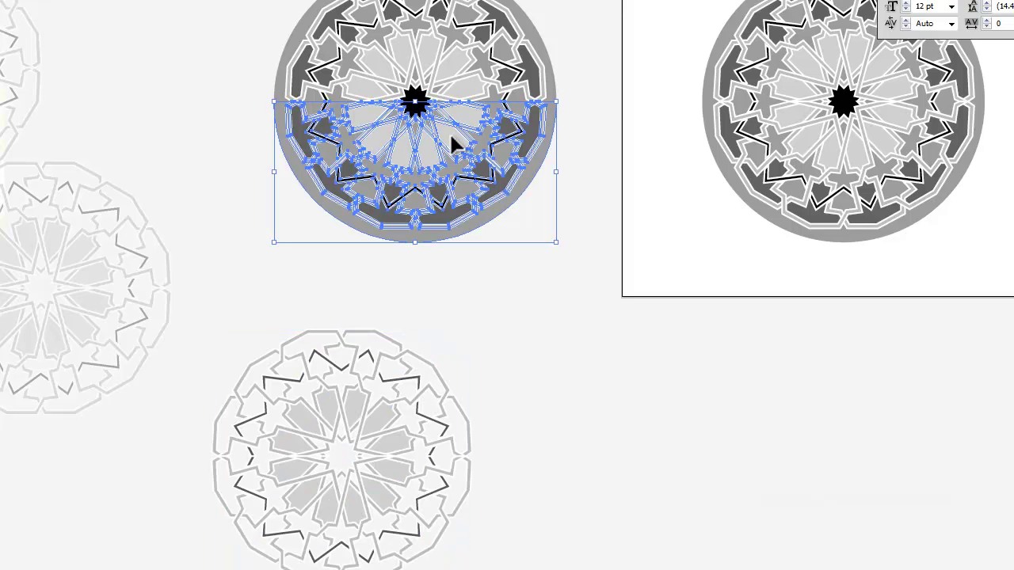
click(509, 267)
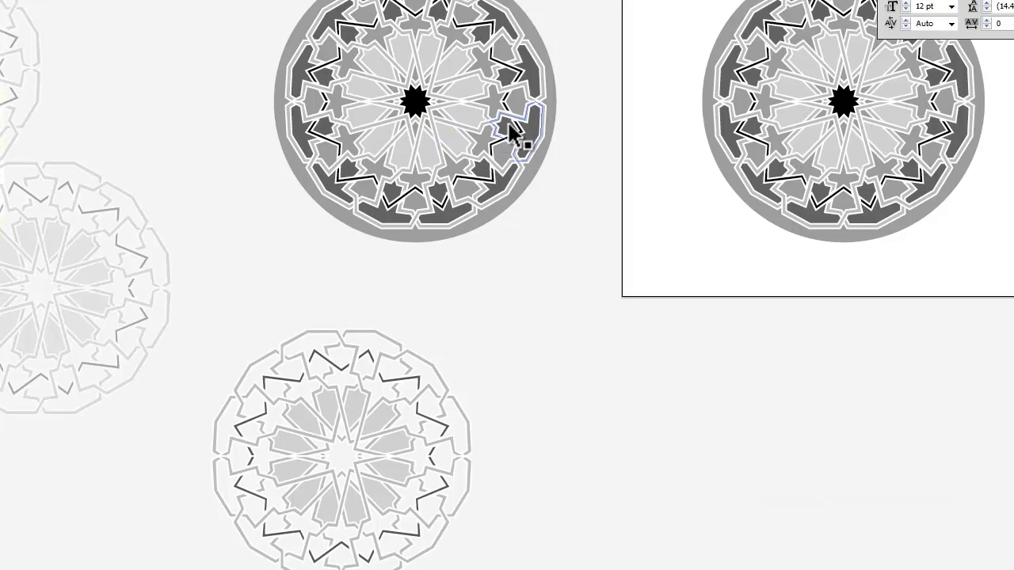
click(535, 130)
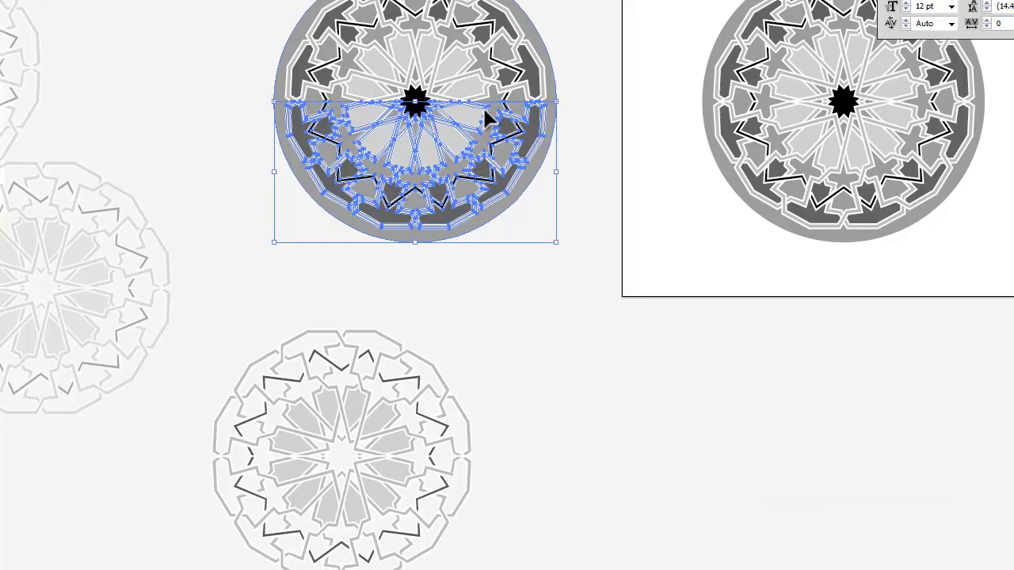
drag(156, 308, 376, 312)
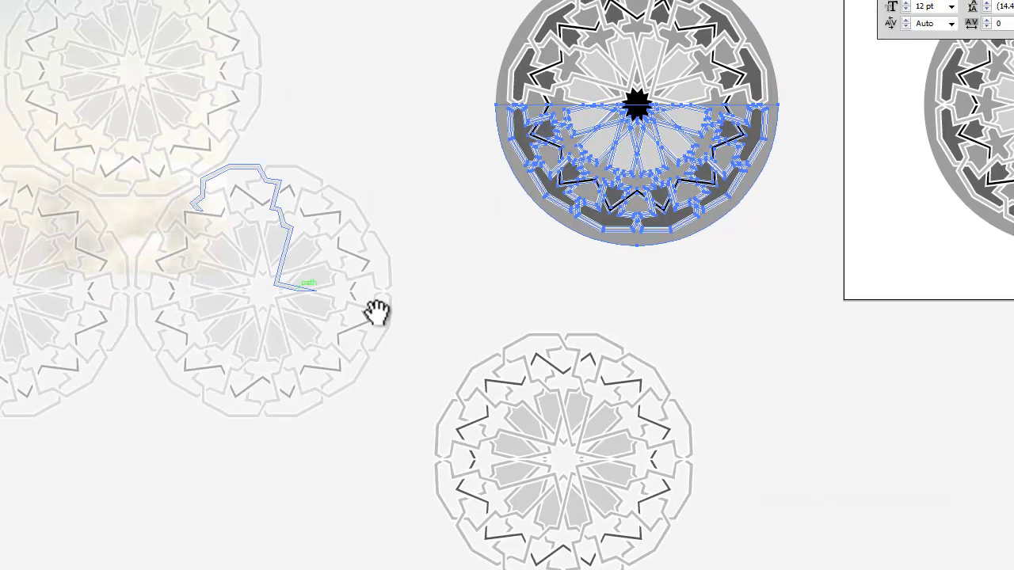
click(333, 294)
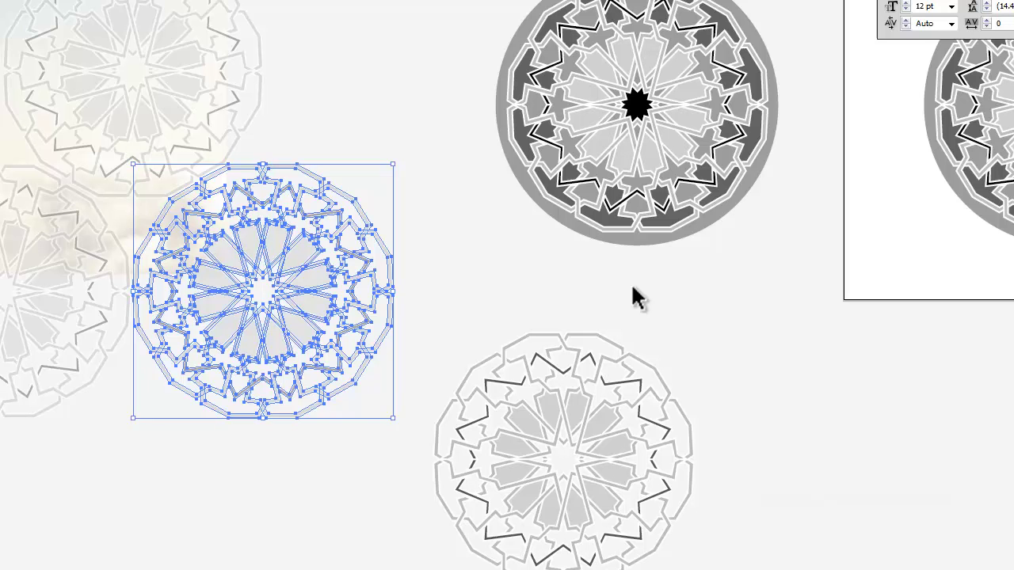
- Select and deselect the top rosettes, then view the artwork at 100% size
click(420, 320)
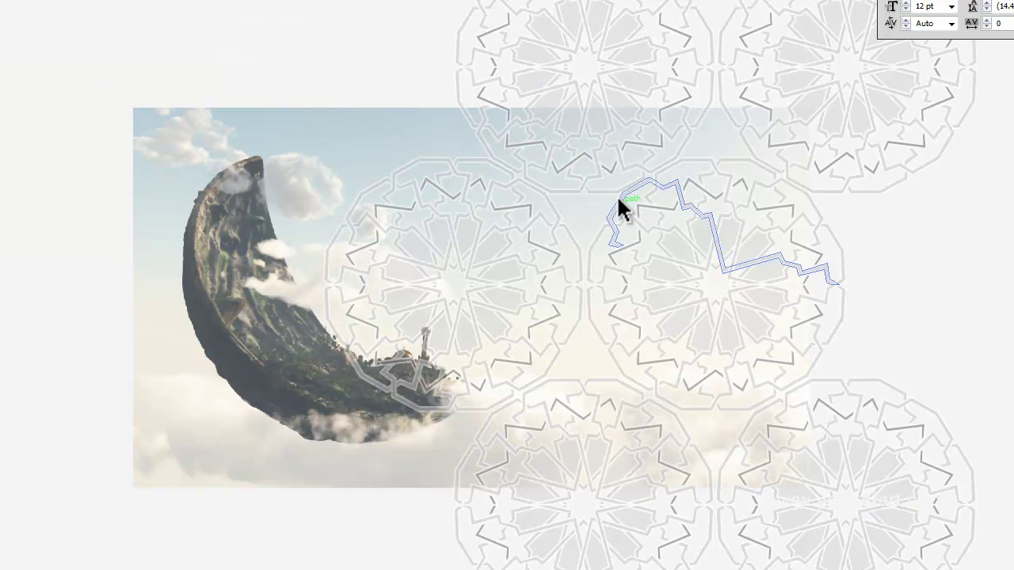
click(624, 108)
click(796, 78)
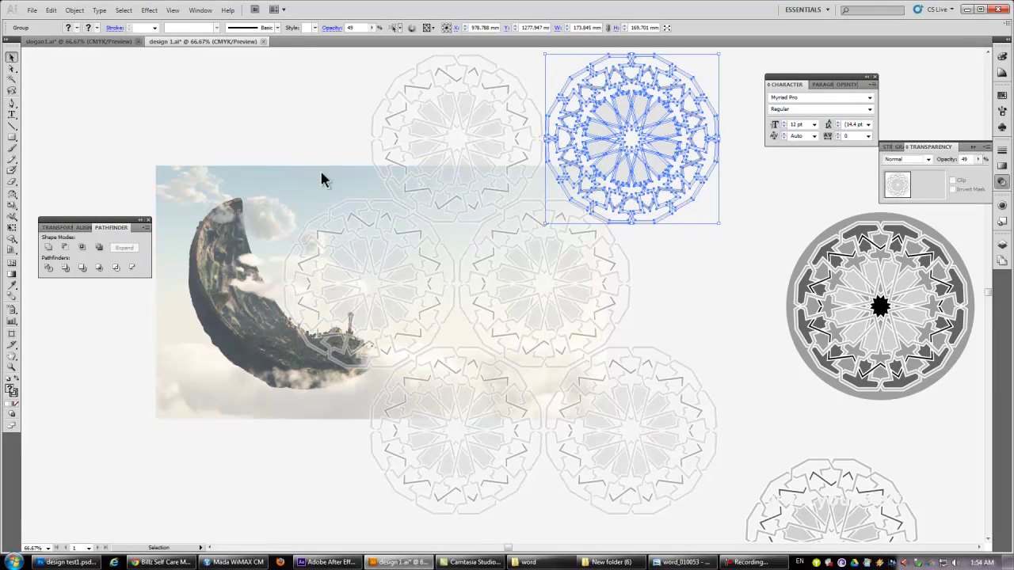
click(322, 179)
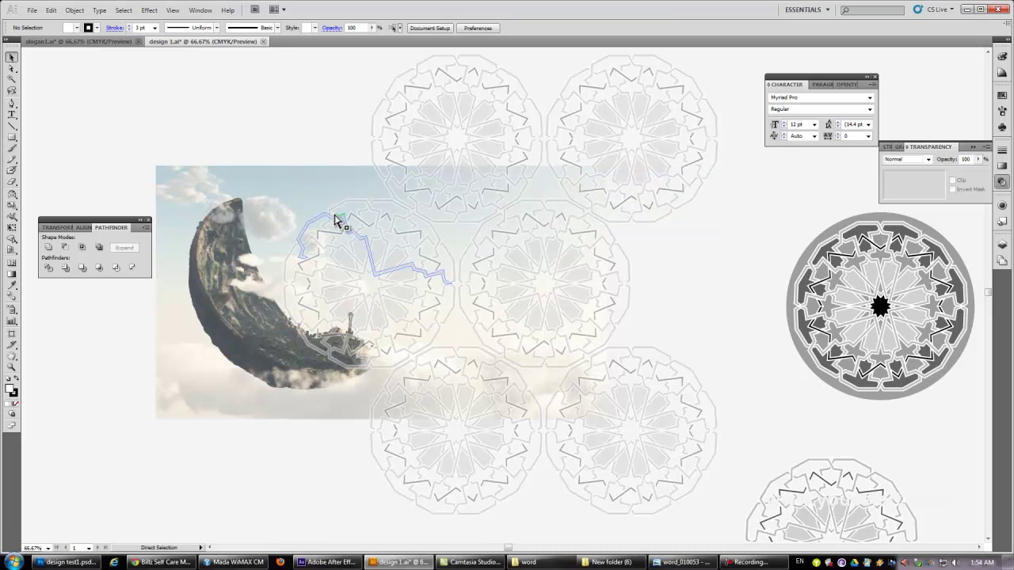
key(ctrl+plus)
drag(238, 167, 316, 192)
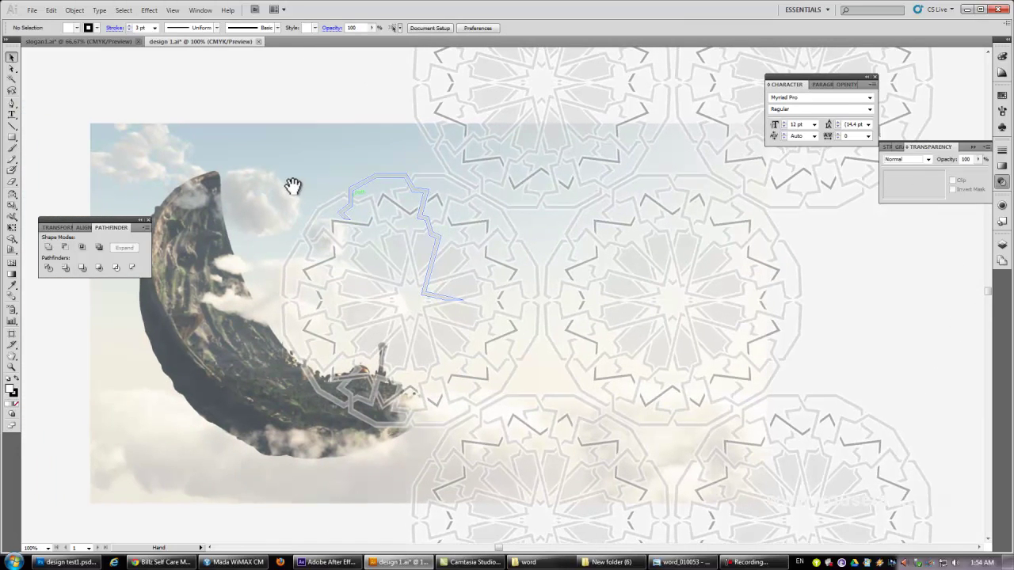
- Check single rosettes and the whole pattern group, then switch to the Ramadan poster in Photoshop
click(484, 200)
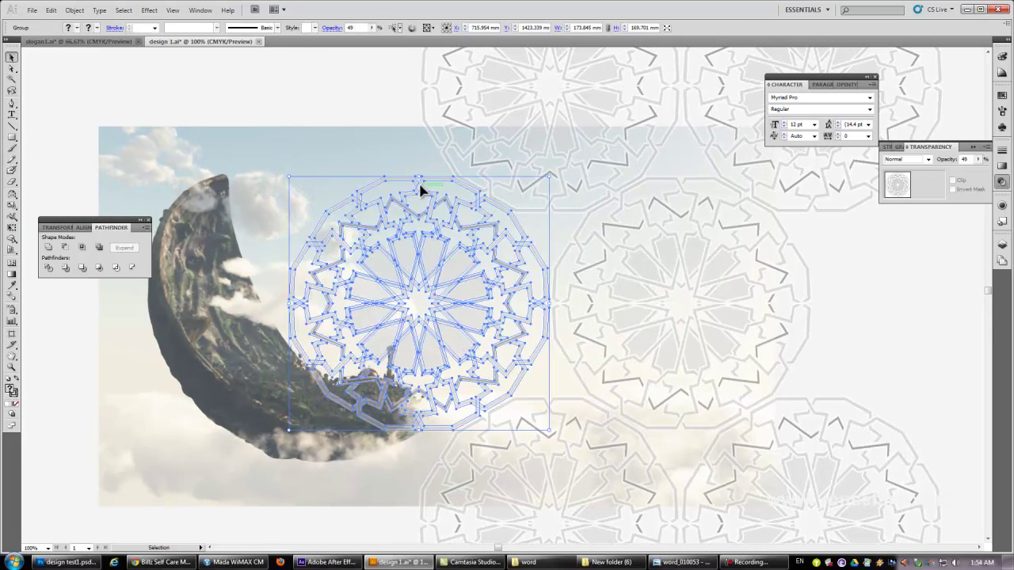
click(447, 162)
click(359, 107)
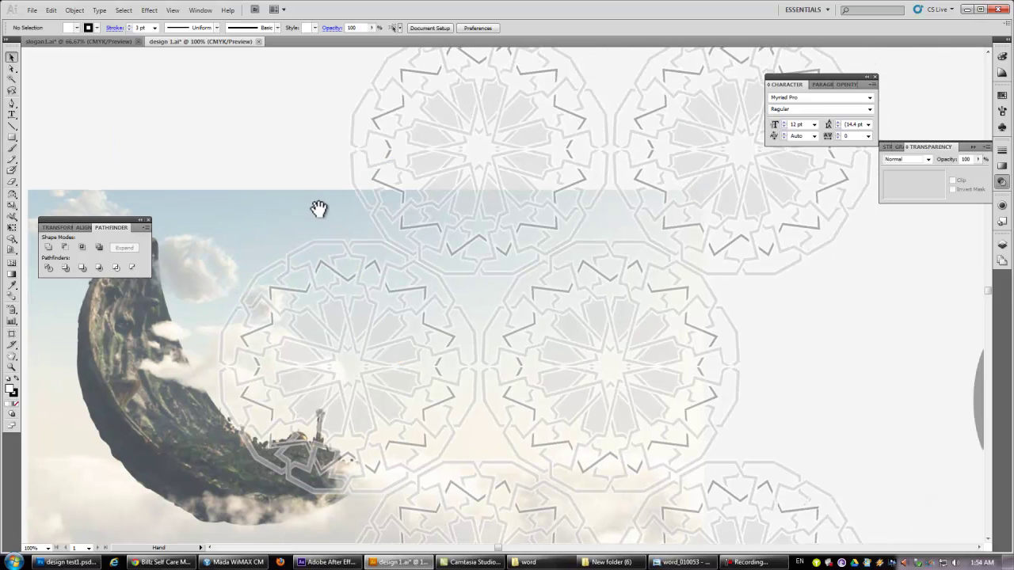
drag(379, 182, 308, 247)
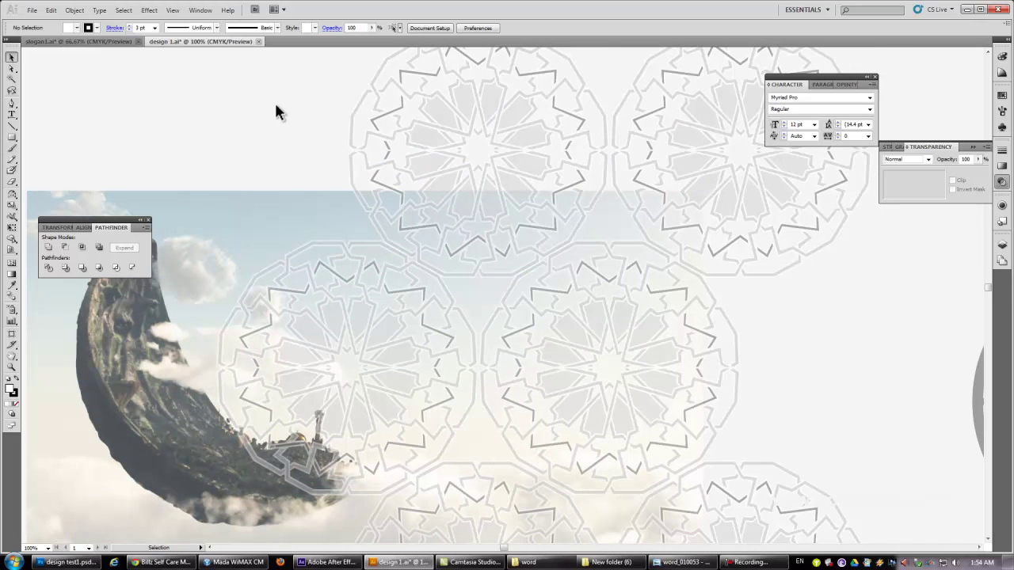
drag(297, 125, 717, 505)
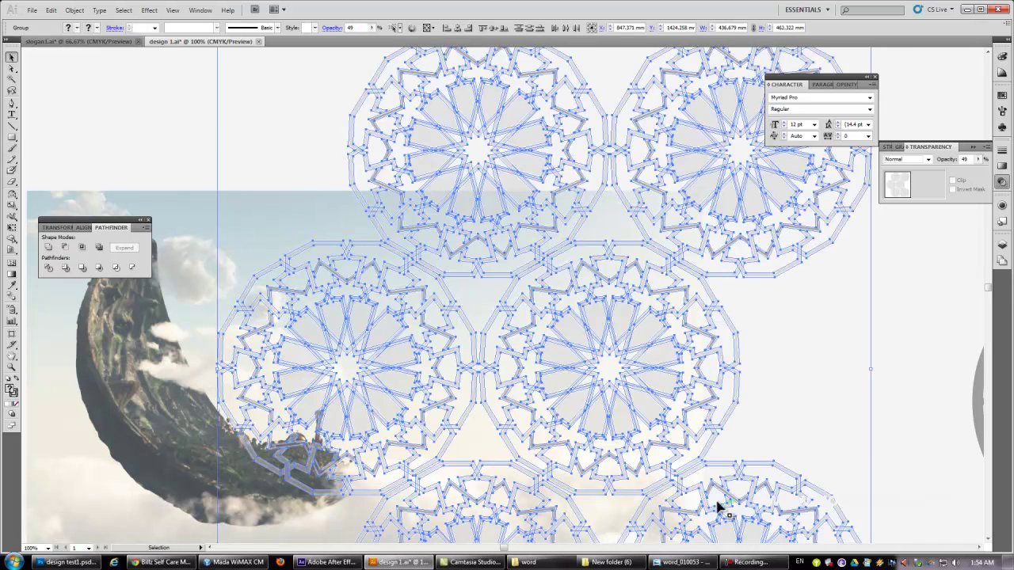
click(155, 121)
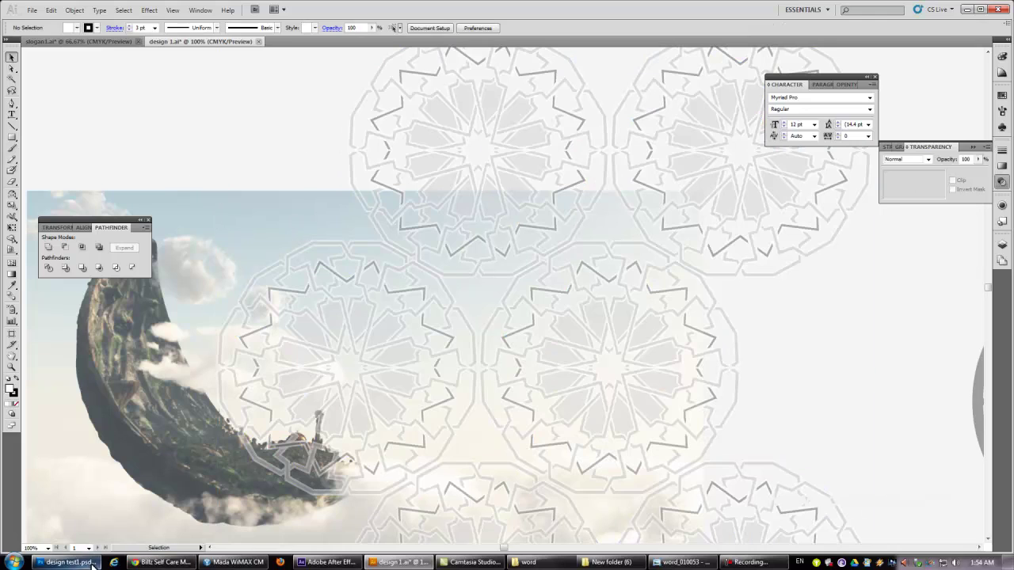
click(66, 561)
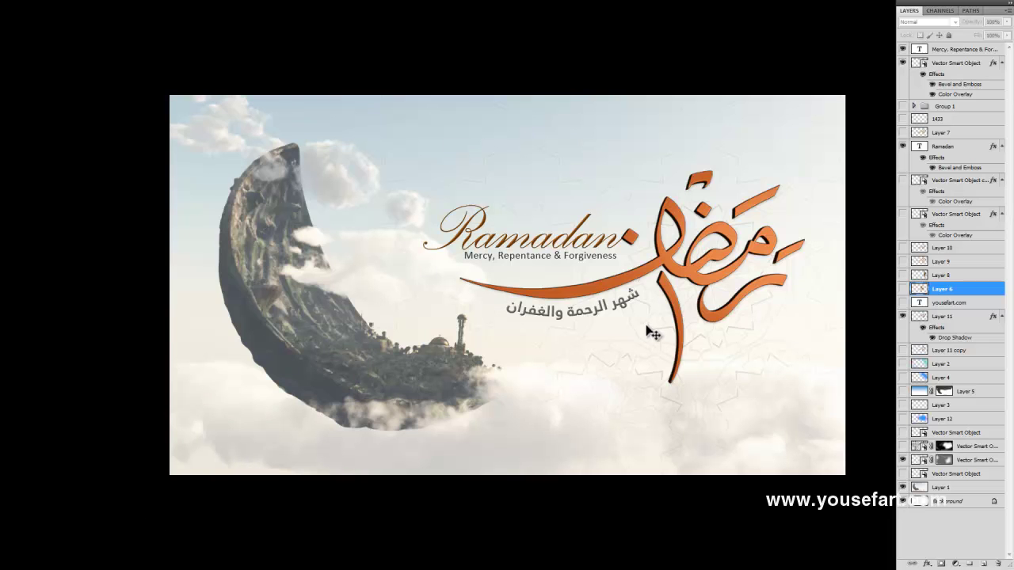
- Show the Vector Smart Object pattern layer, raise its Fill to 100%, and exit full-screen mode
click(903, 460)
click(965, 467)
click(1007, 35)
drag(997, 54, 1006, 53)
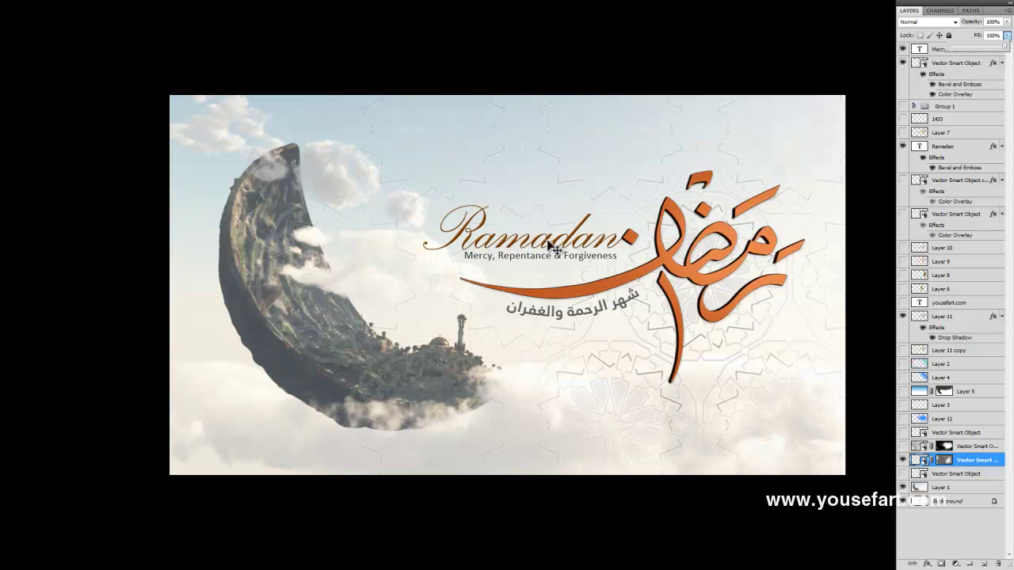
click(945, 463)
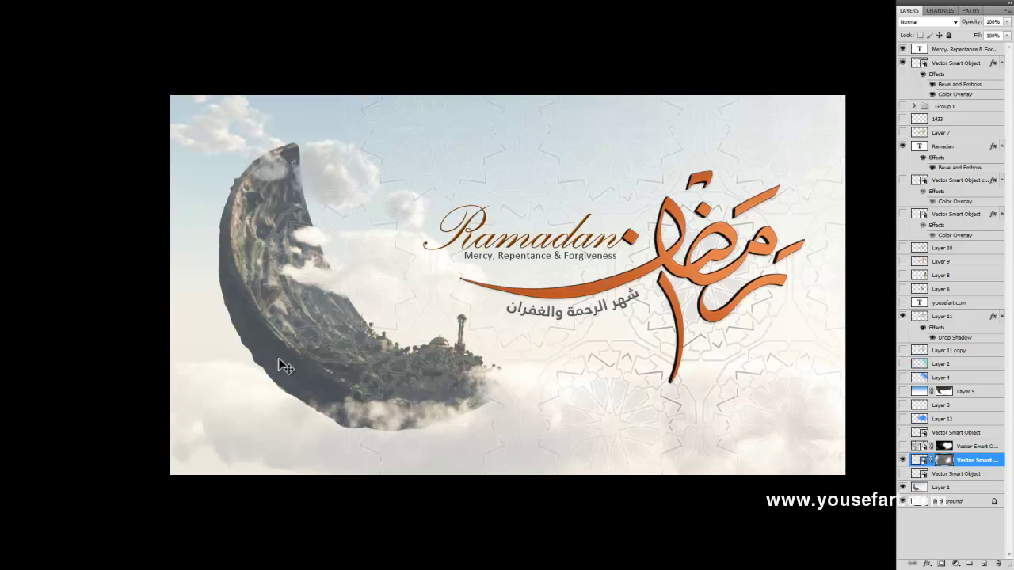
key(f)
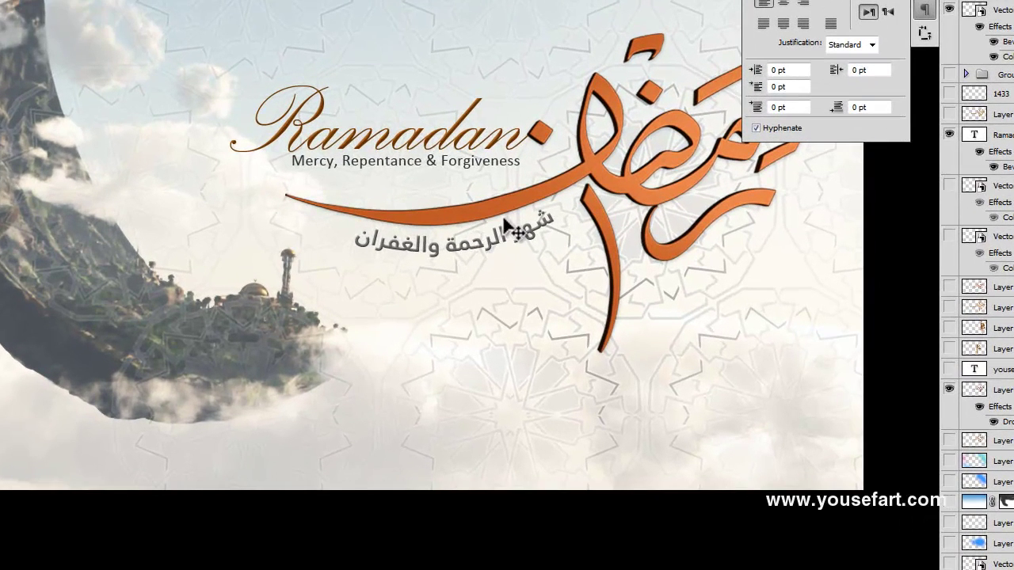
- Pick a 402 px soft round brush in black, try a stroke over the moon, then undo it
drag(464, 208, 271, 166)
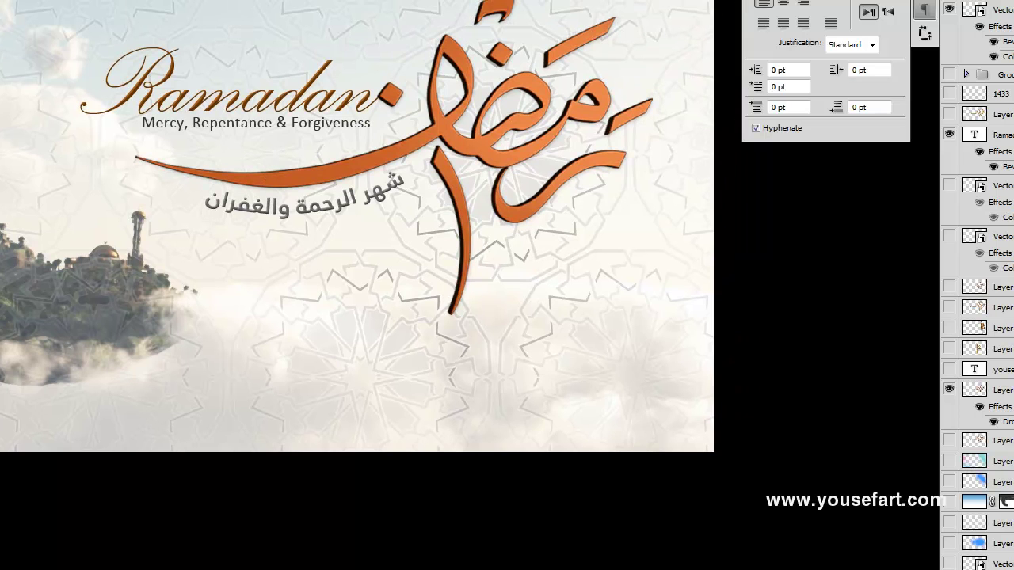
right_click(50, 45)
click(181, 146)
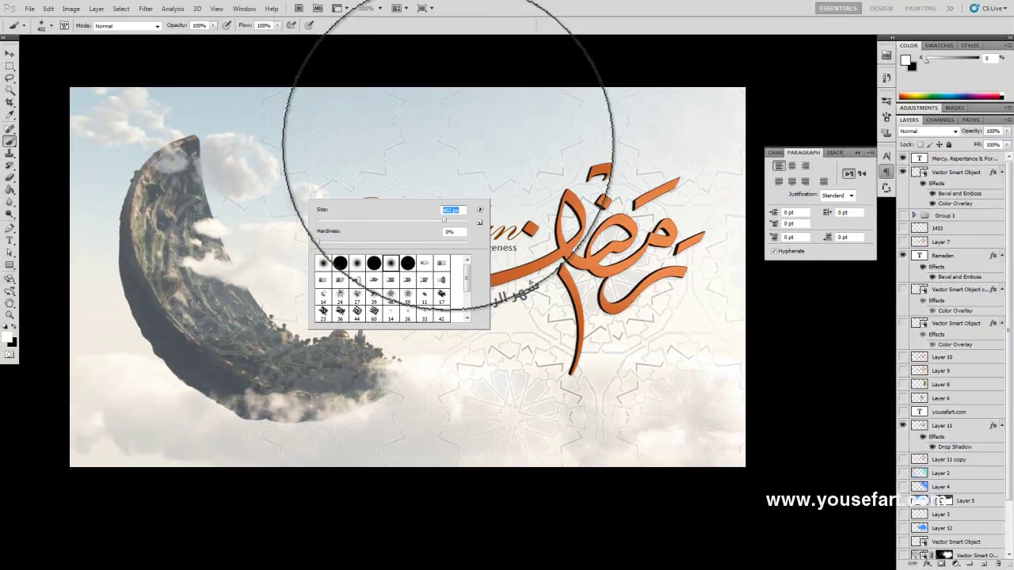
key(Return)
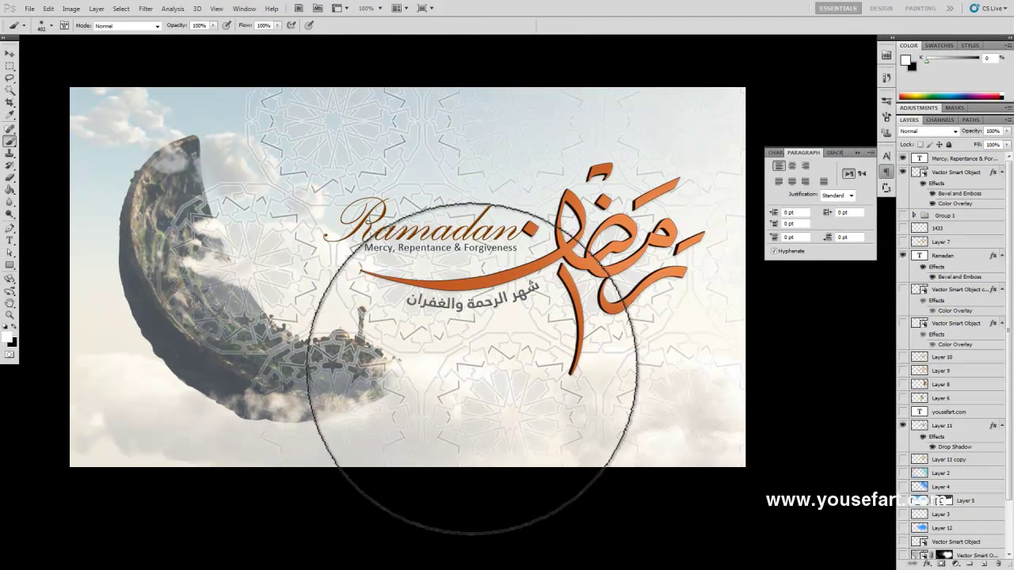
click(14, 331)
mouse_move(90, 333)
mouse_down()
mouse_move(295, 372)
mouse_move(435, 430)
mouse_move(310, 262)
mouse_move(487, 317)
mouse_move(417, 308)
mouse_up()
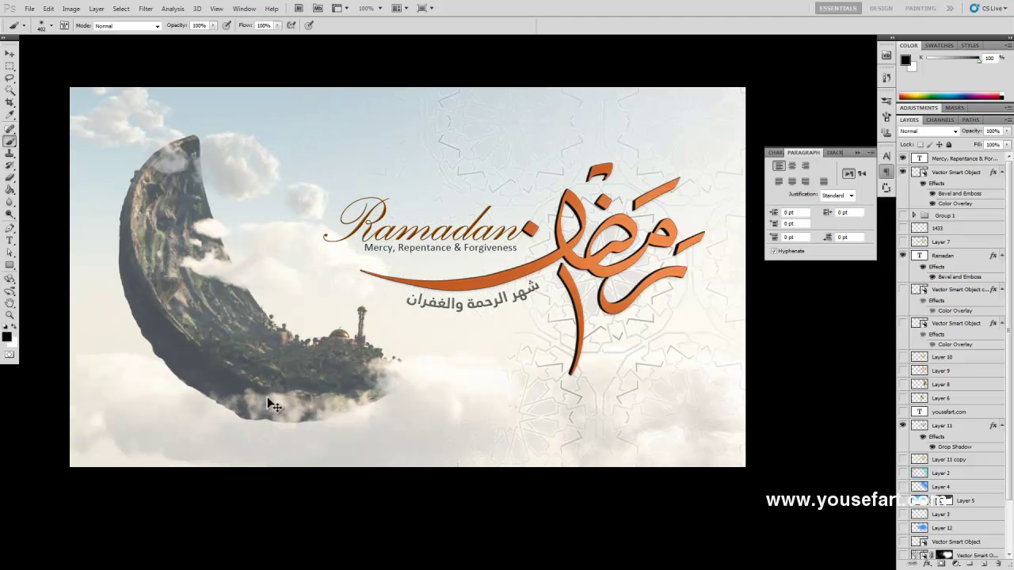
key(ctrl+alt+z)
key(ctrl+alt+z)
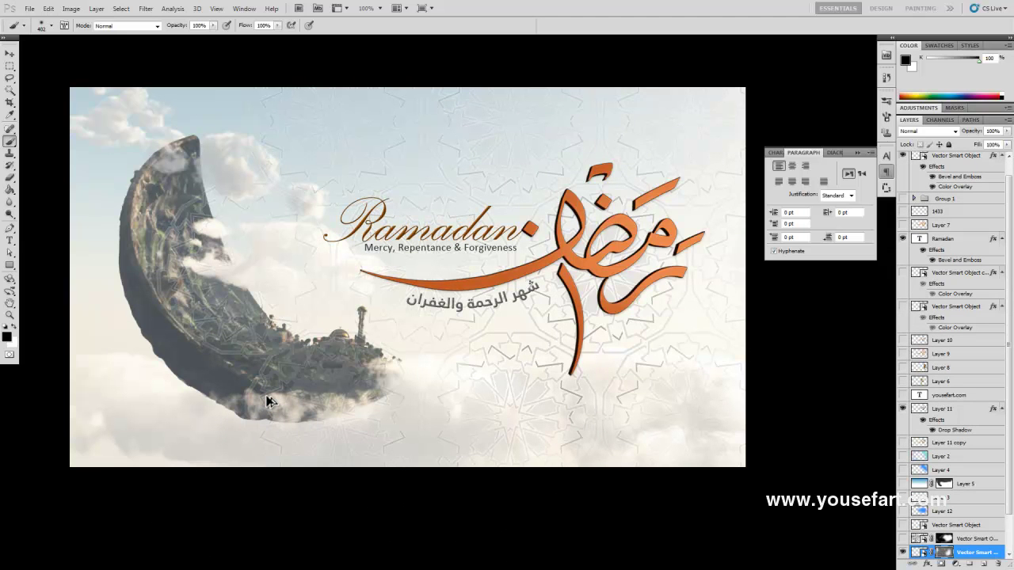
key(ctrl+alt+z)
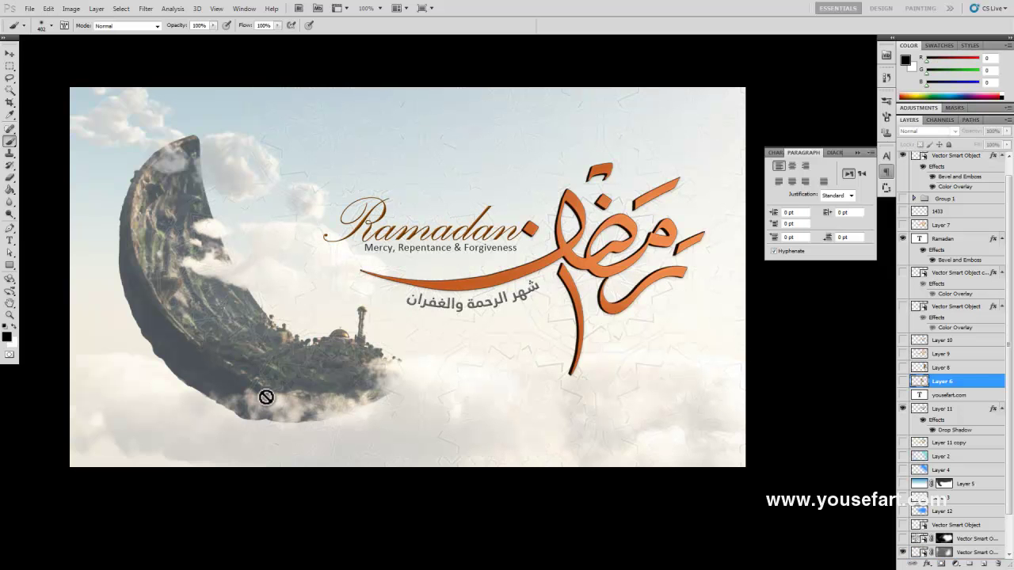
click(10, 53)
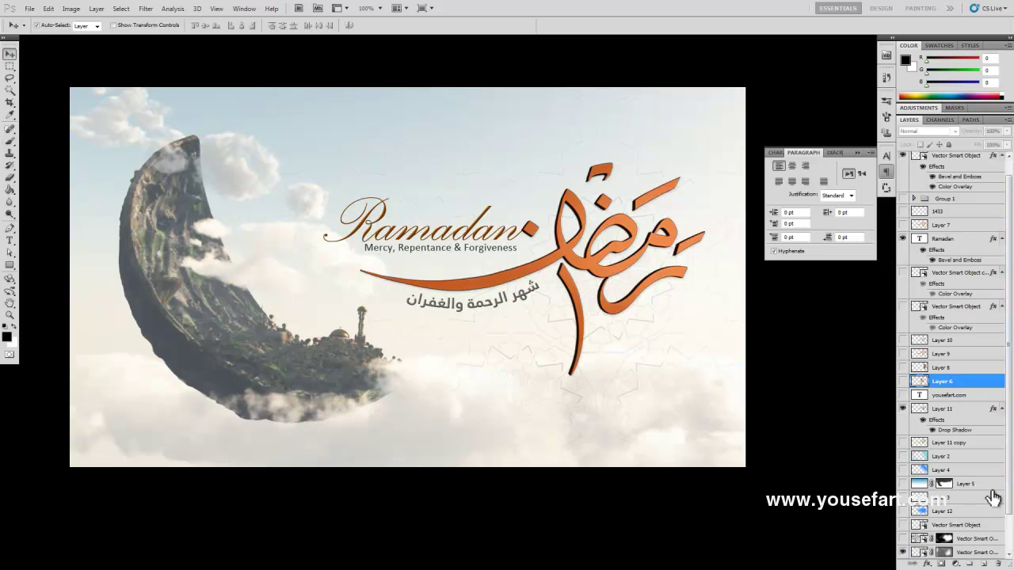
scroll(1011, 424, down, 3)
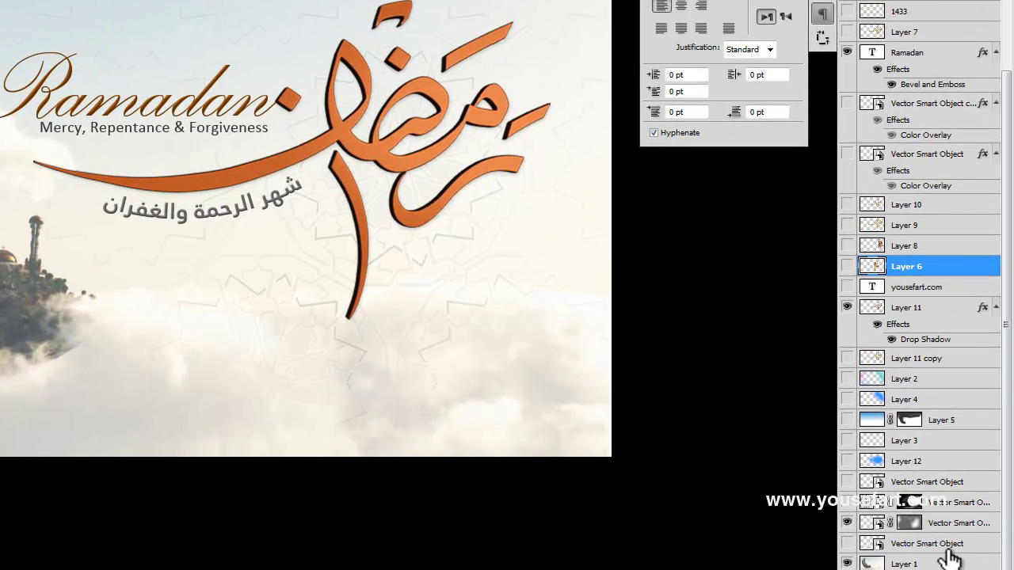
click(954, 522)
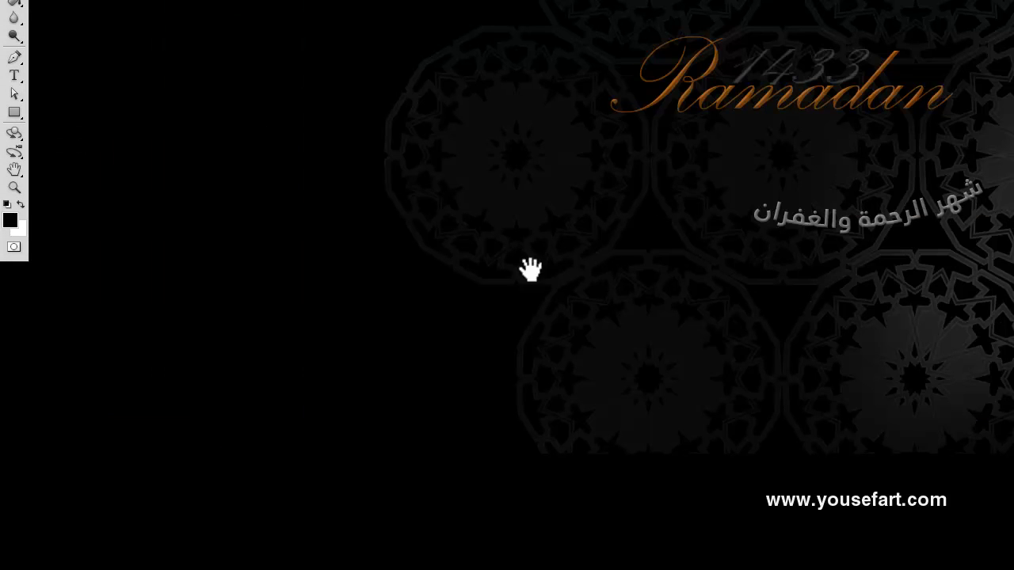
- Toggle the black background layer and the Arabic text smart object's effects, repositioning the pattern
drag(527, 270, 383, 195)
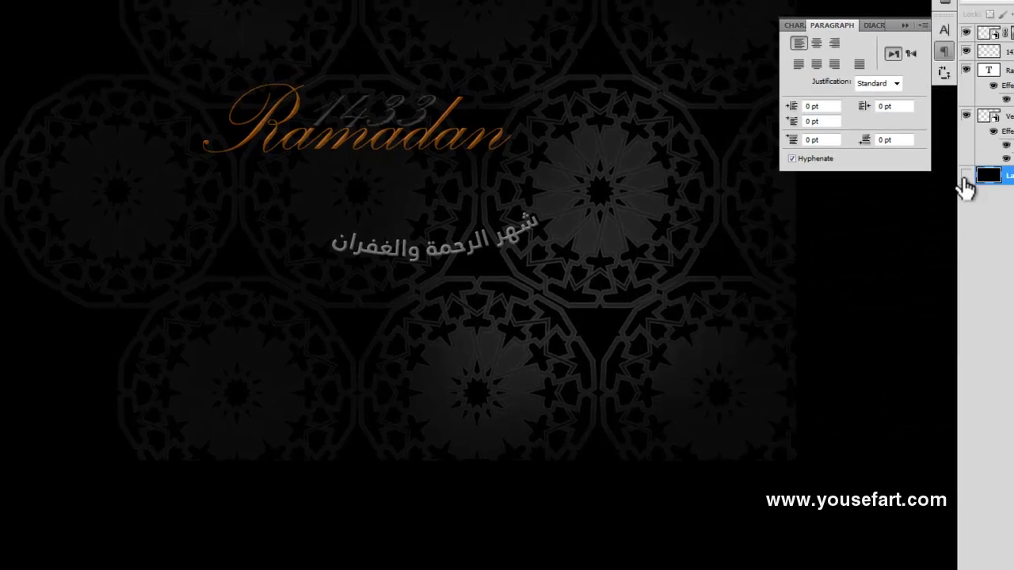
click(902, 186)
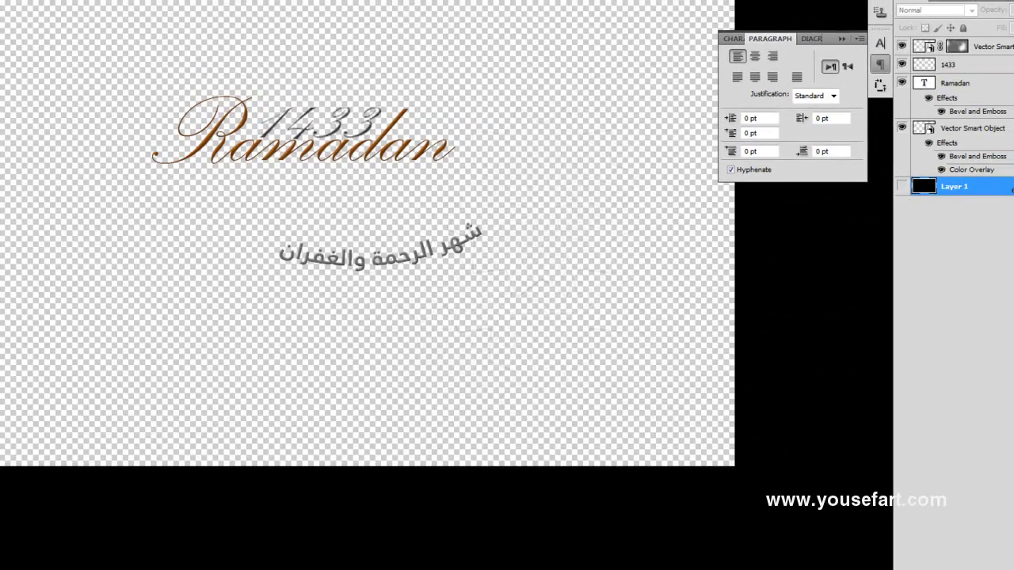
click(901, 186)
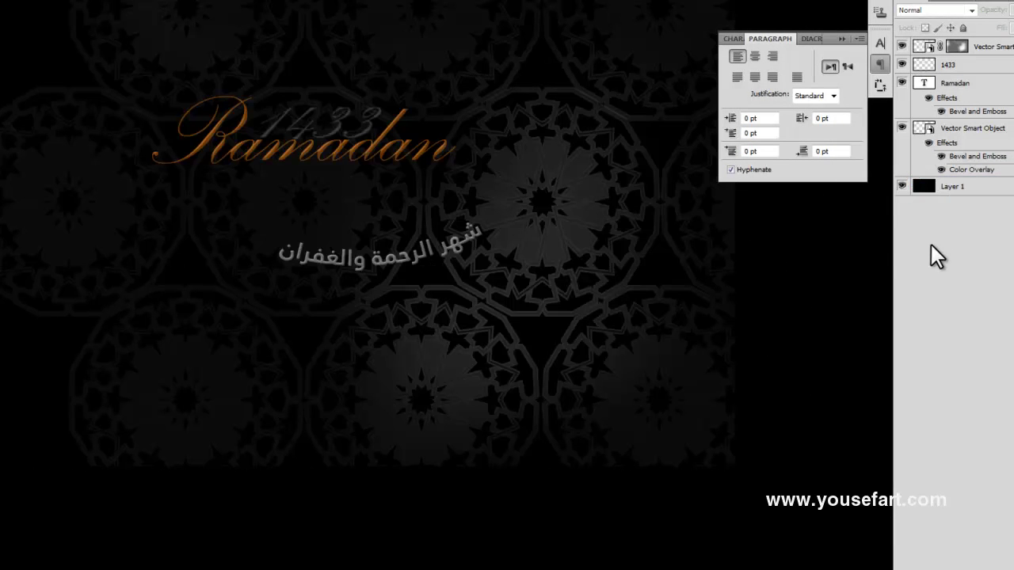
mouse_move(412, 360)
mouse_down()
mouse_move(58, 428)
mouse_move(407, 392)
mouse_move(301, 369)
mouse_move(396, 360)
mouse_move(396, 348)
mouse_up()
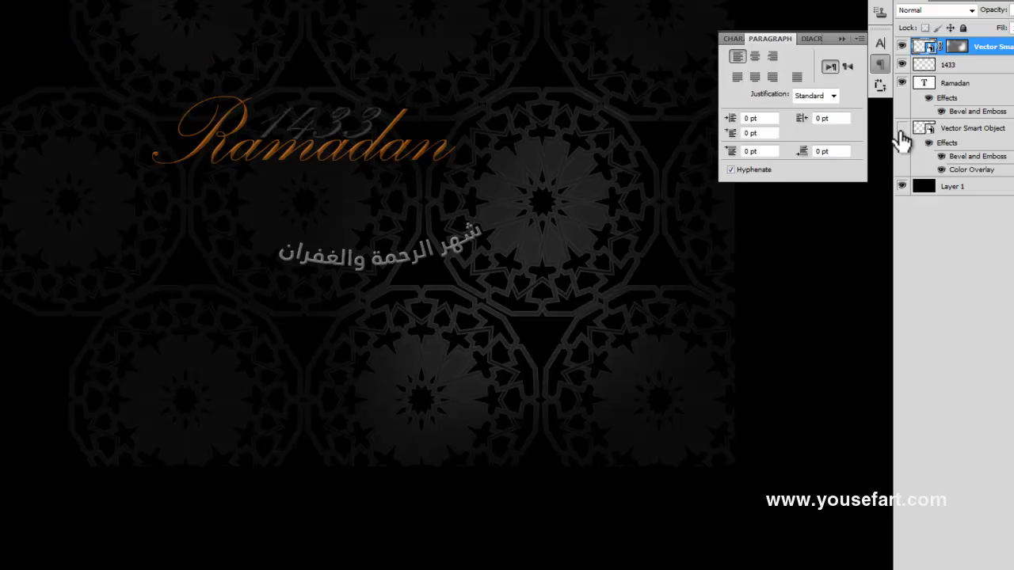
click(902, 128)
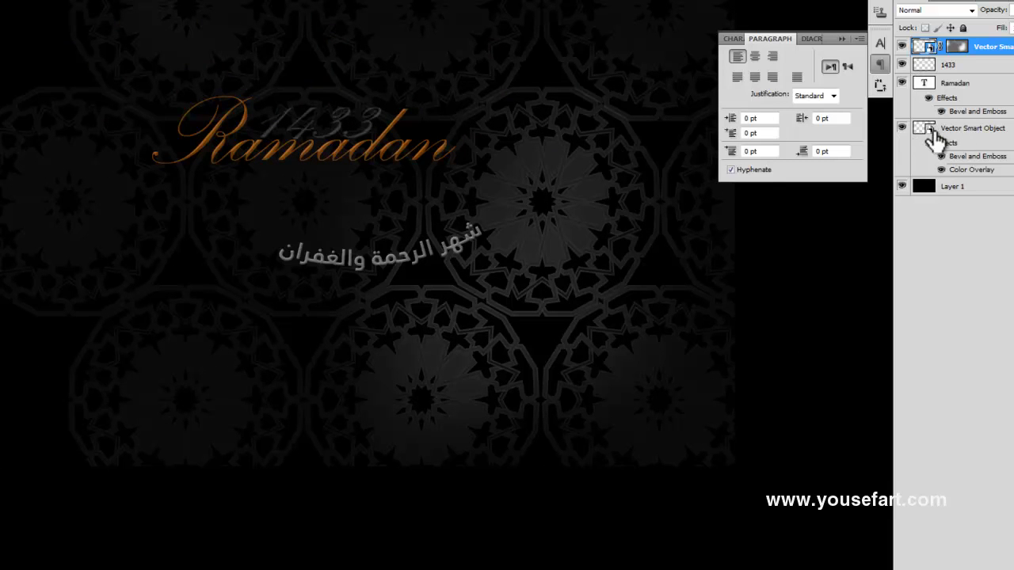
click(925, 131)
click(929, 143)
click(930, 144)
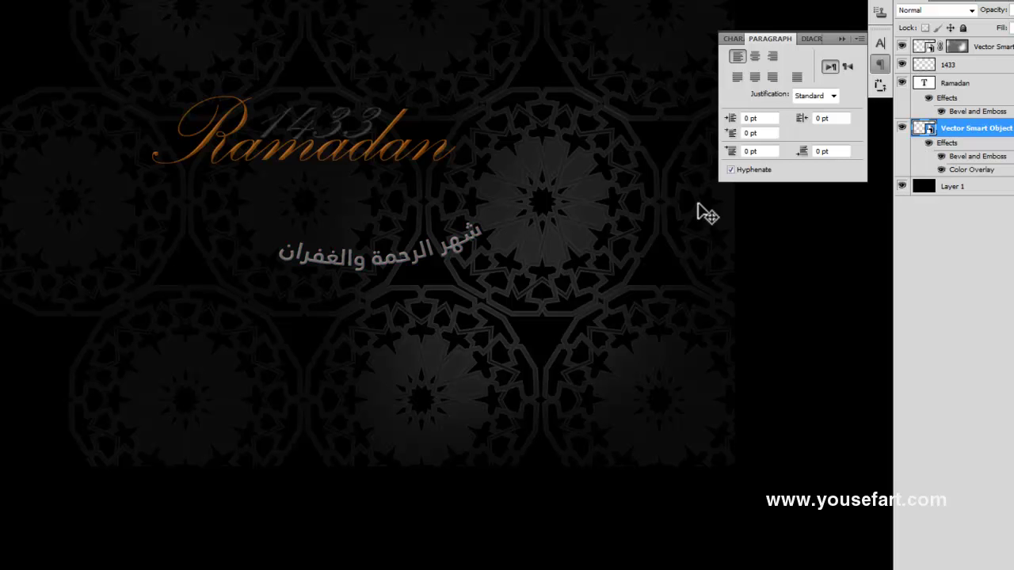
- Toggle the top pattern, 1433 and Ramadan layers plus Ramadan's Bevel and Emboss, leaving all visible
click(372, 162)
click(901, 46)
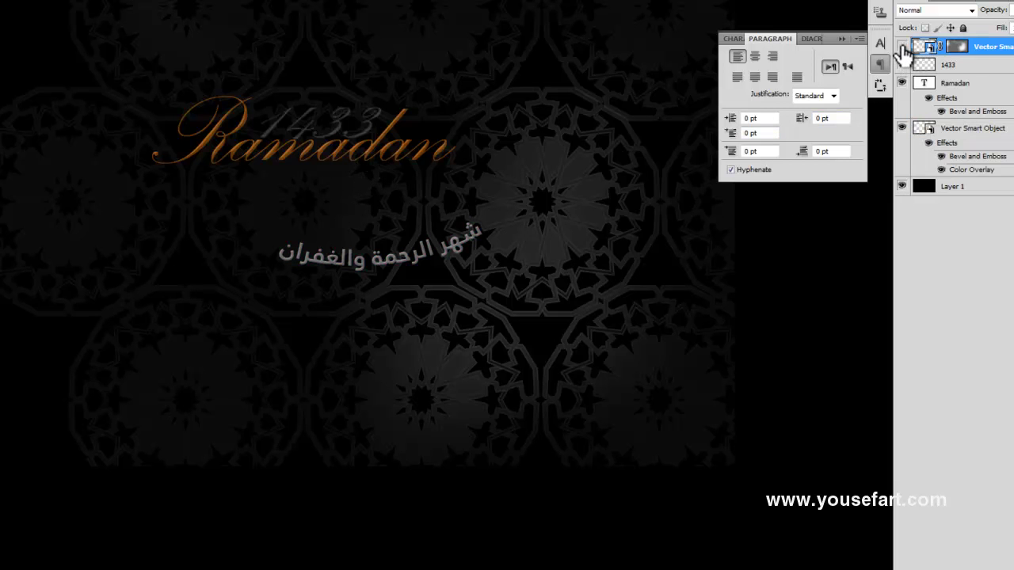
click(901, 46)
click(955, 67)
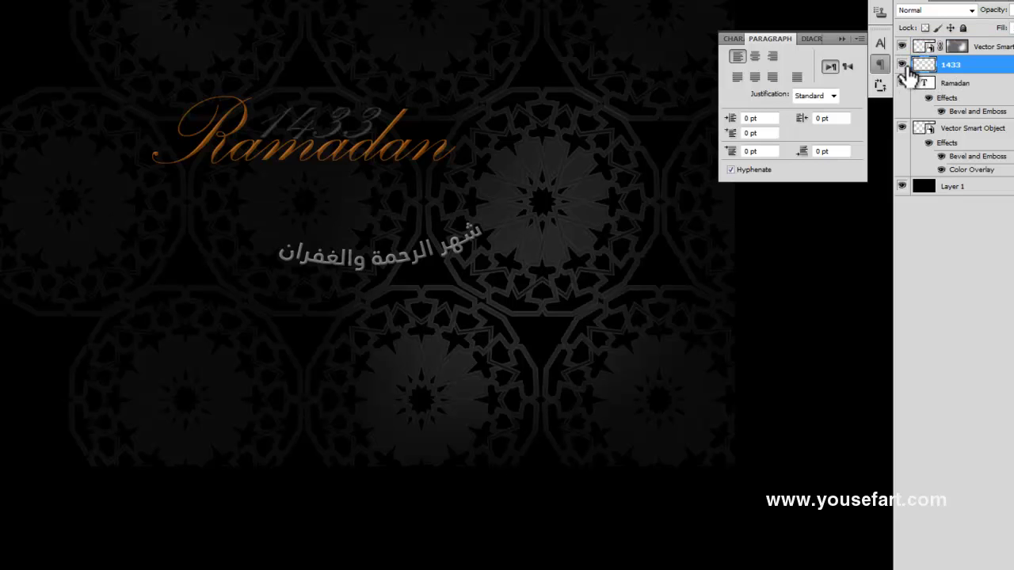
click(901, 83)
click(901, 82)
click(960, 84)
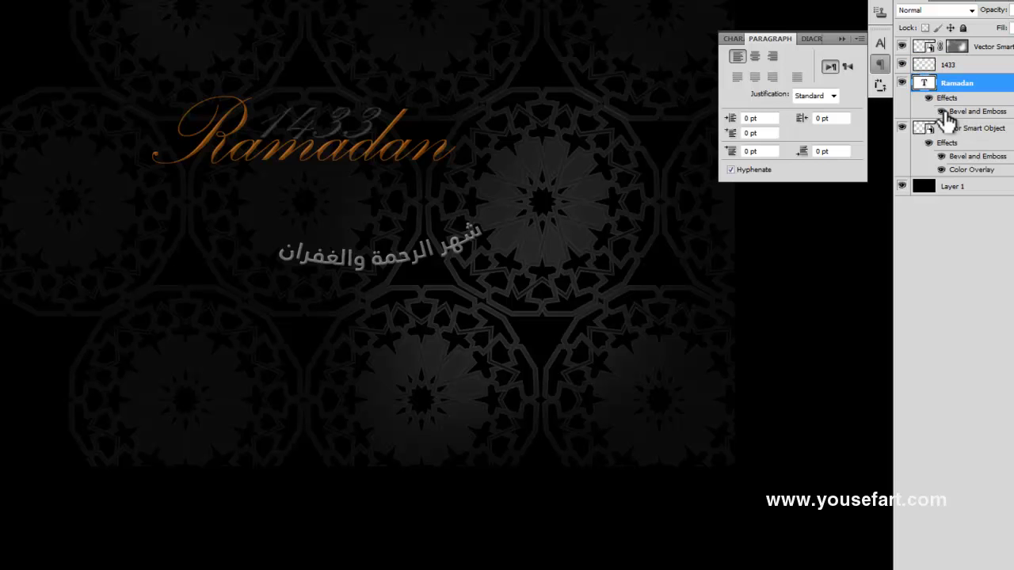
click(941, 111)
click(941, 111)
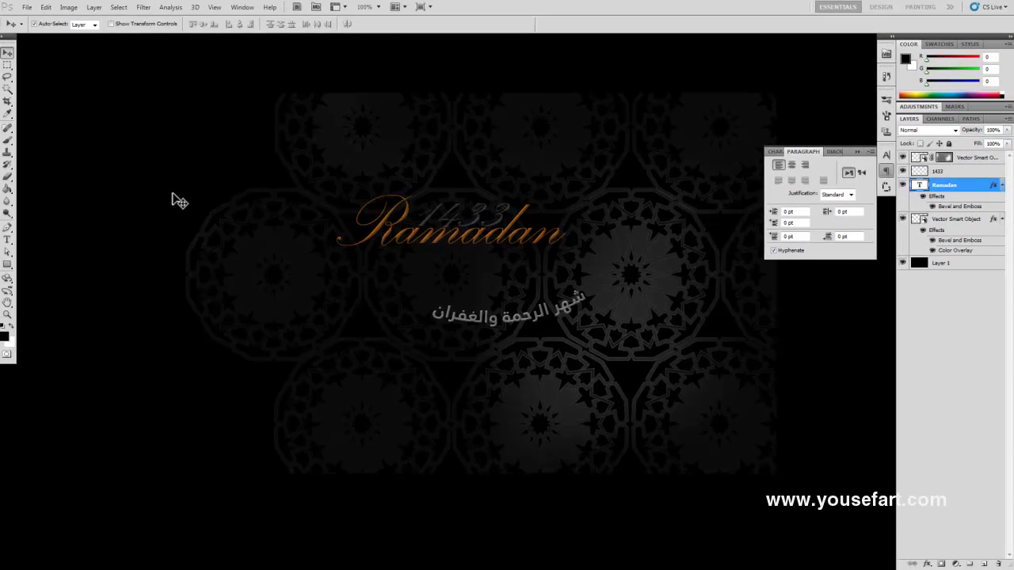
- Select the background layer, toggle the pattern layer's visibility, and reselect the top Vector Smart Object
click(176, 198)
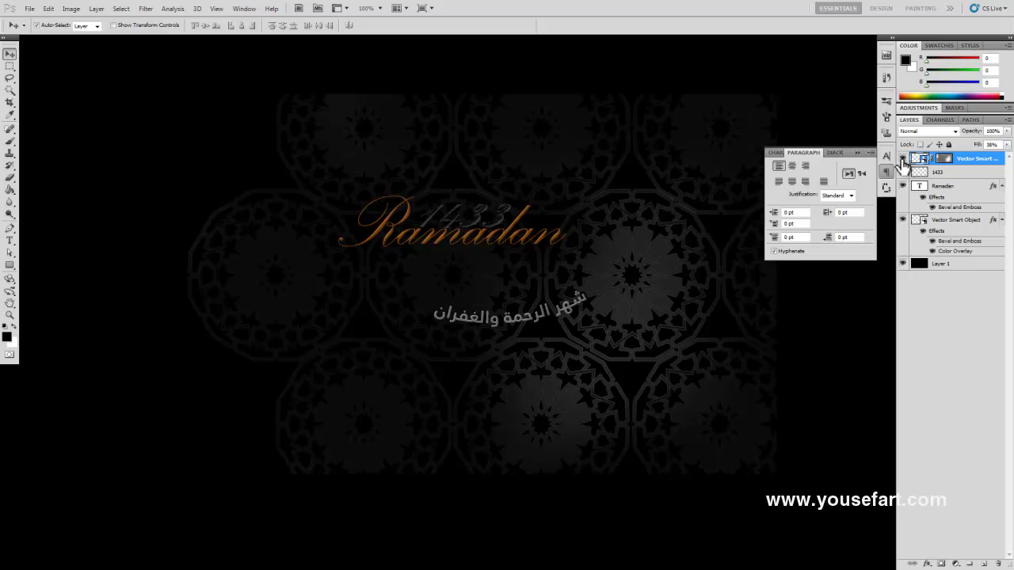
click(902, 158)
click(964, 304)
click(356, 106)
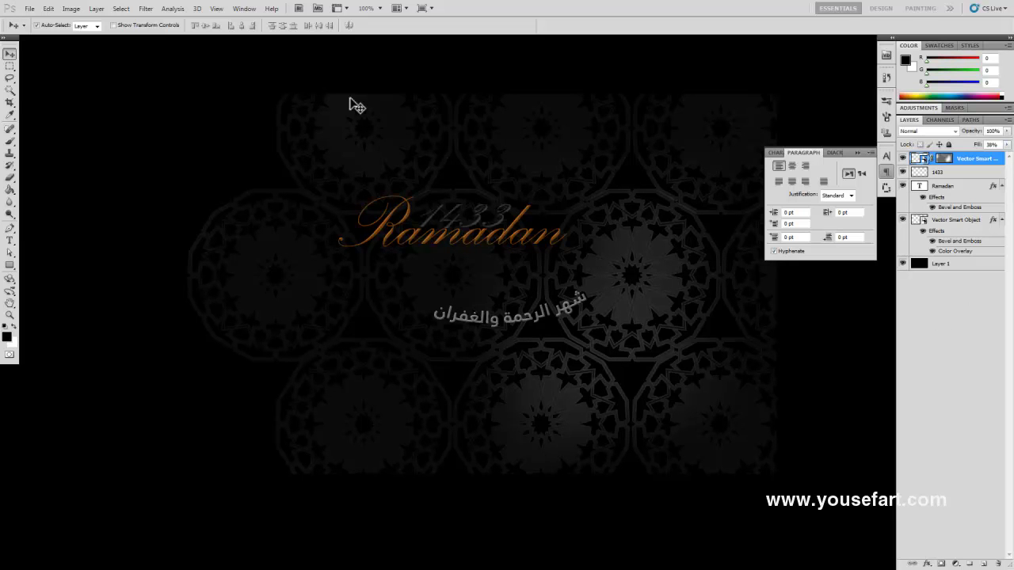